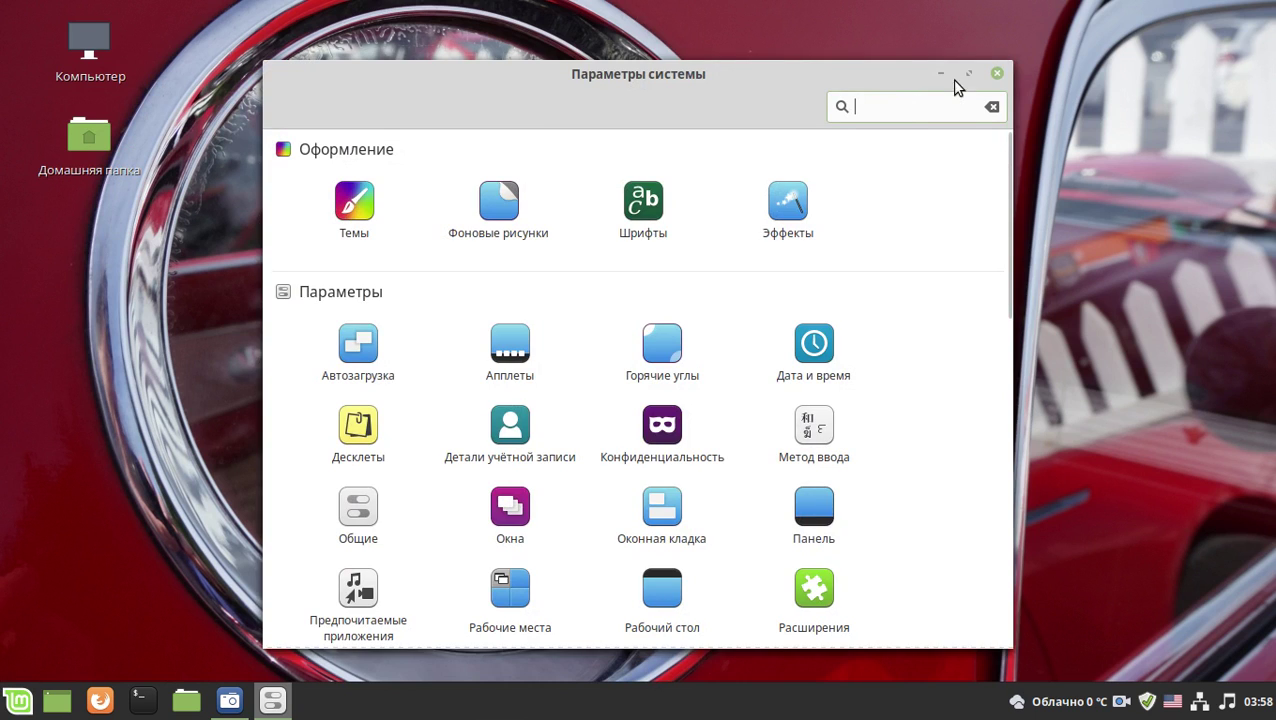
- Maximize the system settings window, browse its categories and open the system information page (О системе)
click(968, 74)
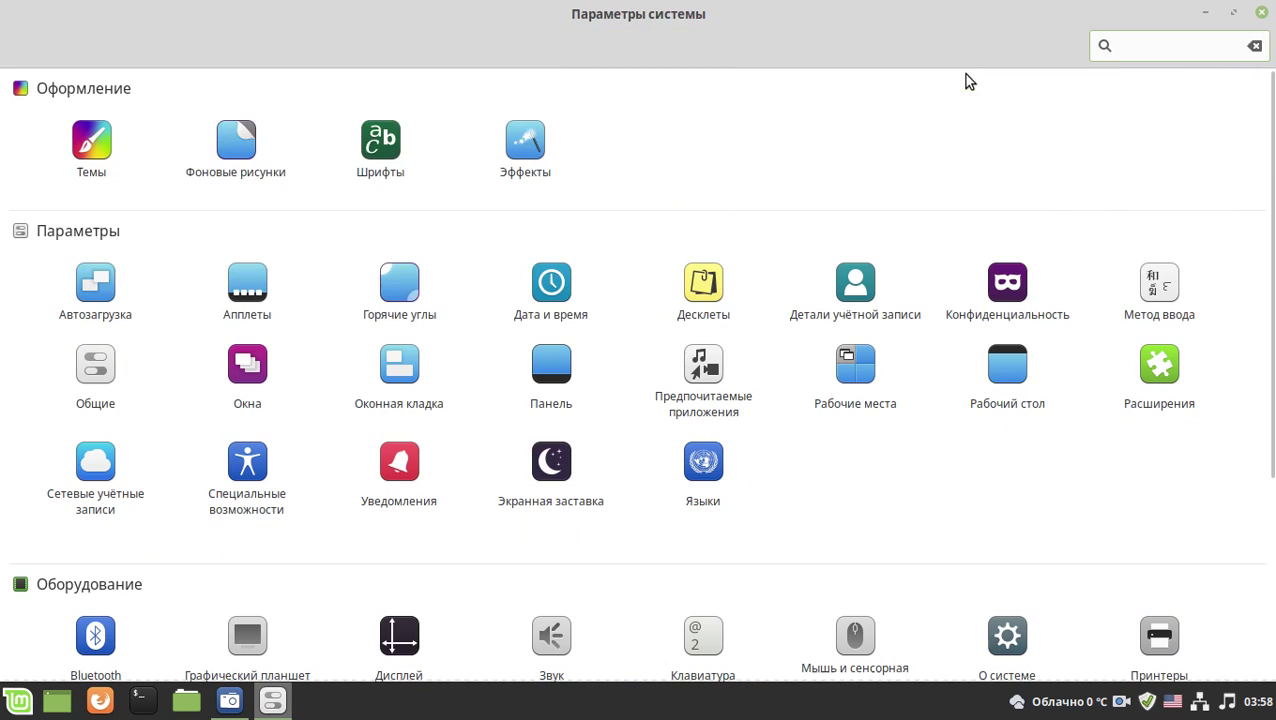
click(1227, 702)
click(1222, 704)
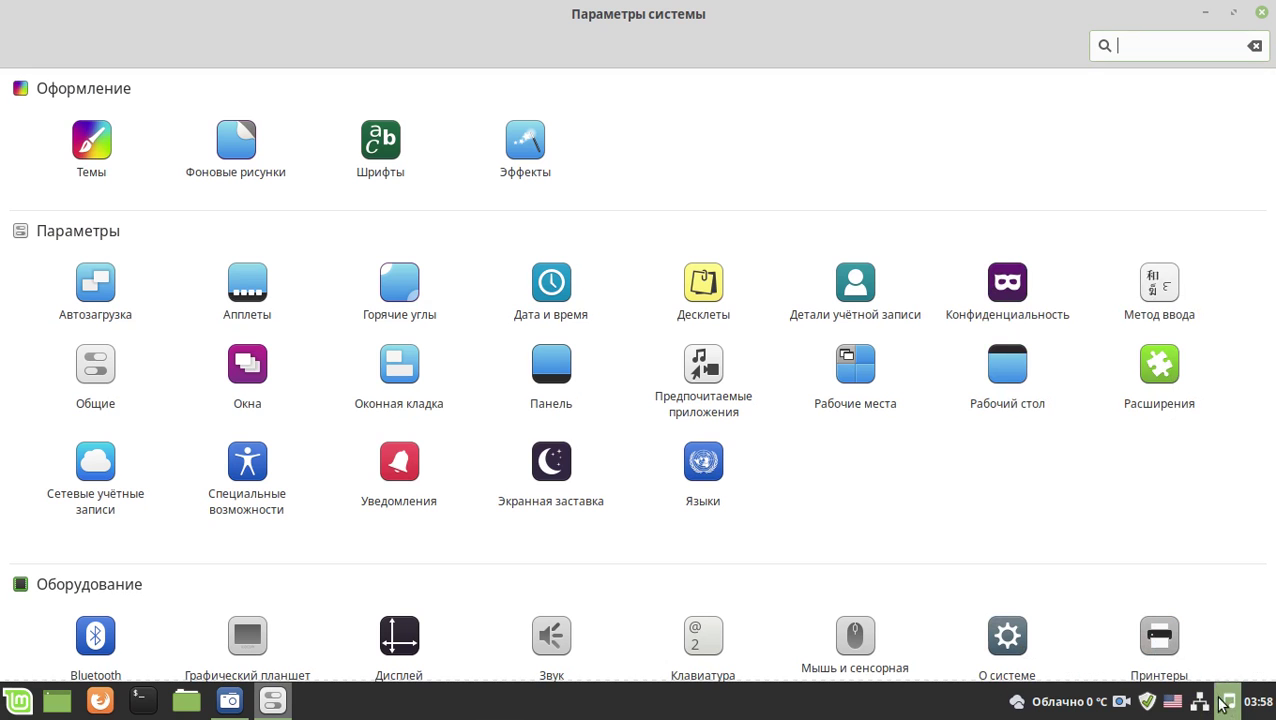
scroll(950, 318, down, 4)
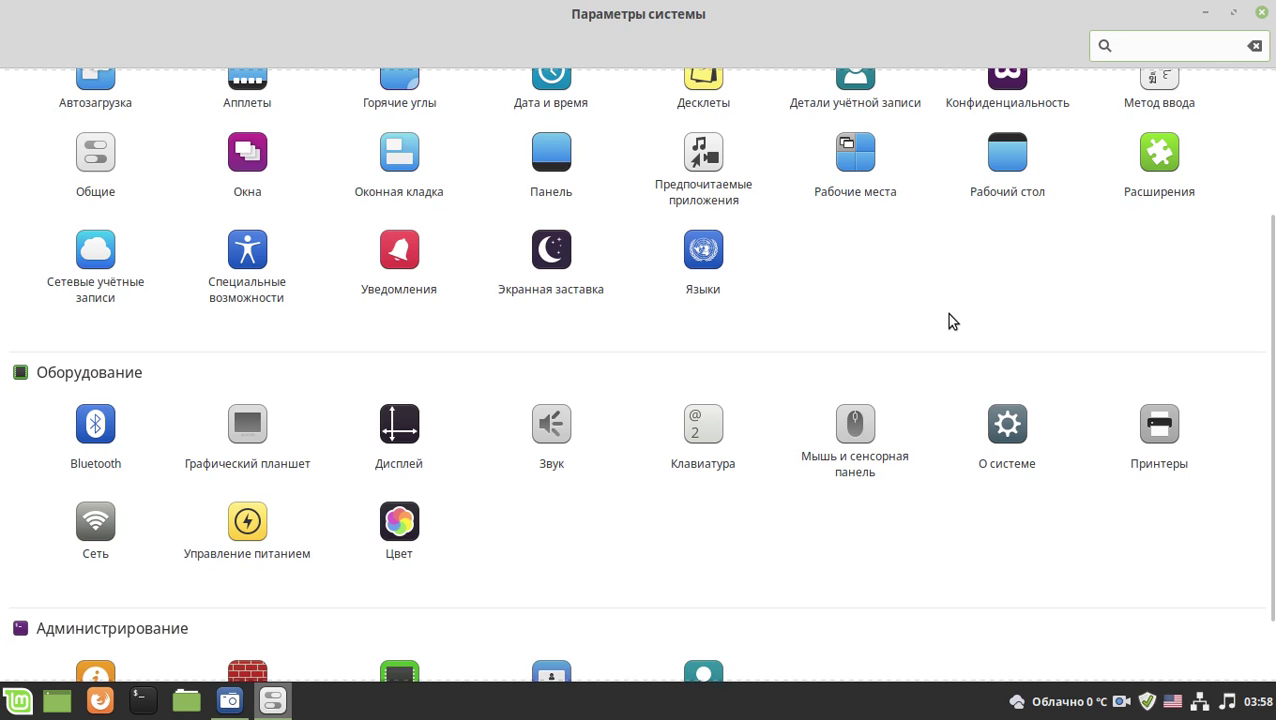
scroll(950, 320, up, 4)
scroll(950, 320, down, 2)
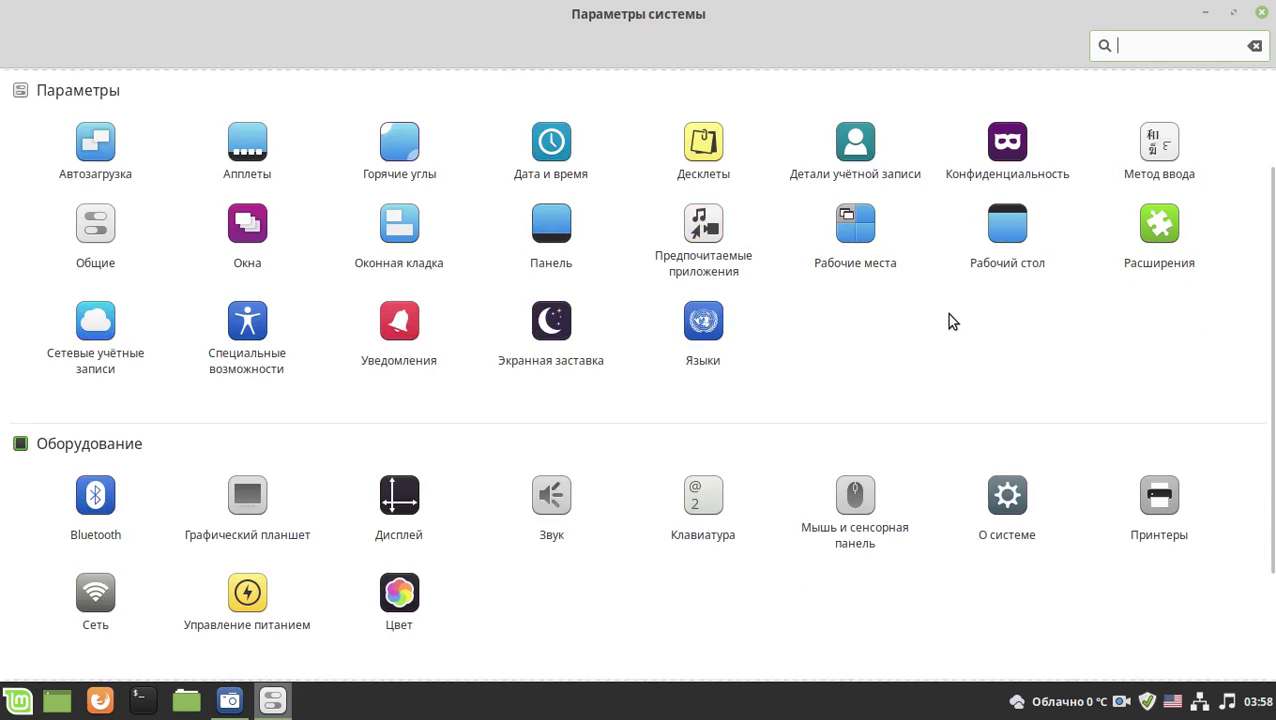
scroll(952, 320, down, 3)
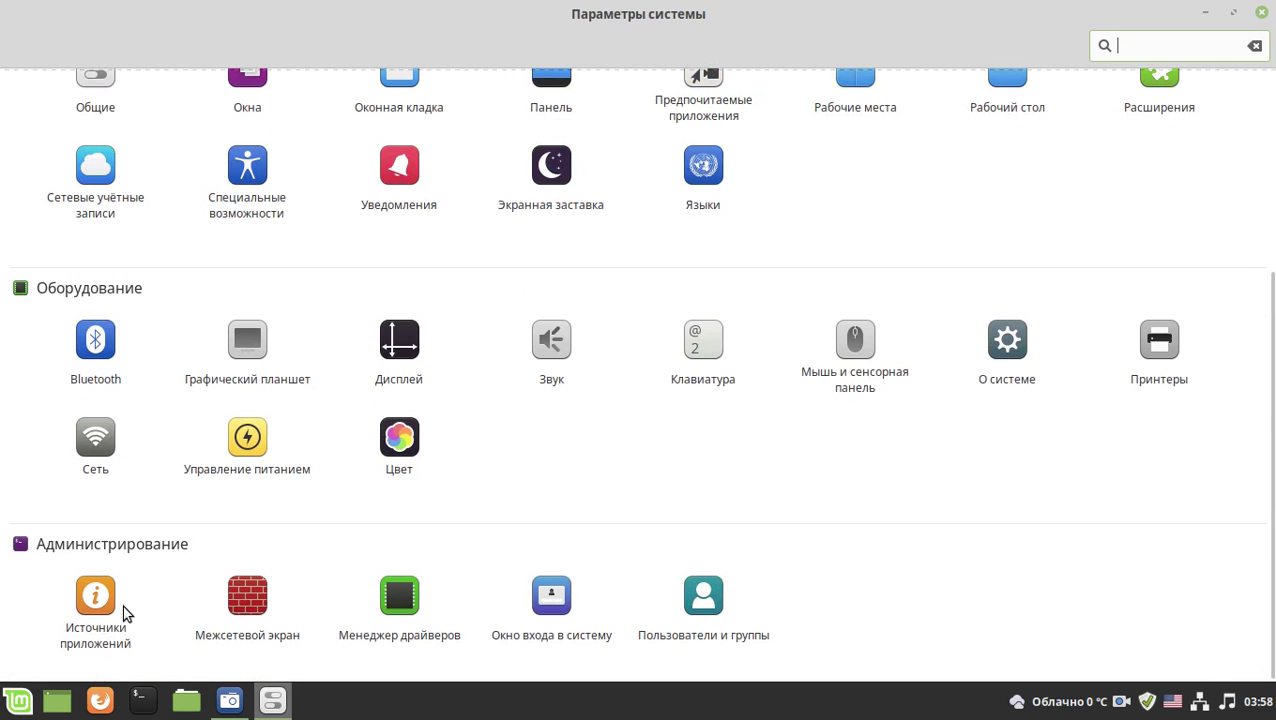
click(1007, 350)
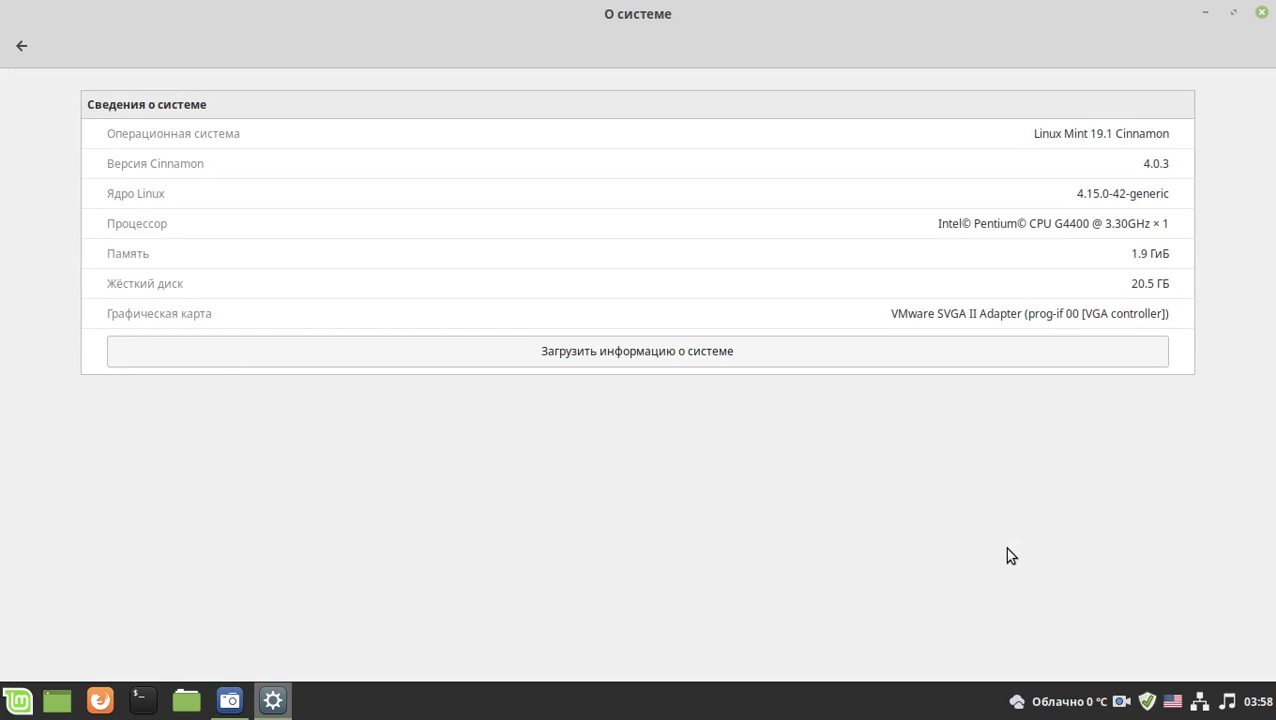
- Return to the settings overview, open the desktop backgrounds page and view its slideshow and image format settings
click(21, 45)
scroll(703, 449, up, 2)
scroll(703, 449, up, 2)
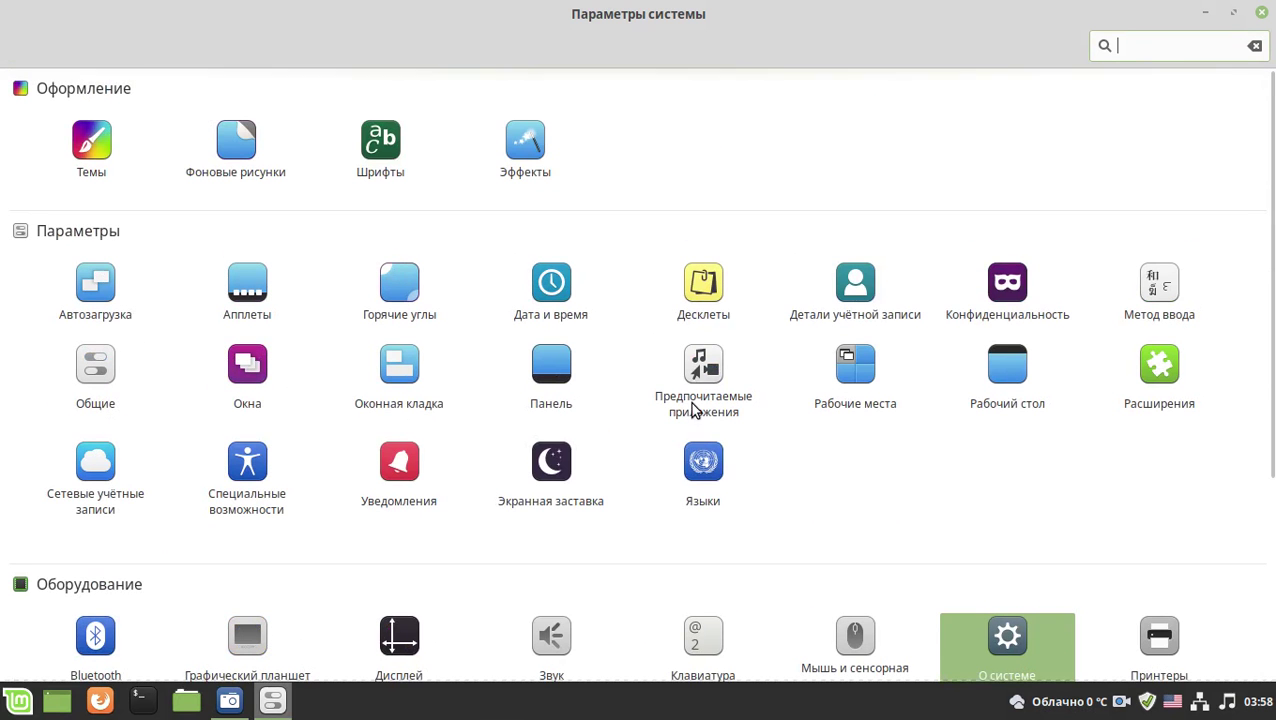
click(219, 153)
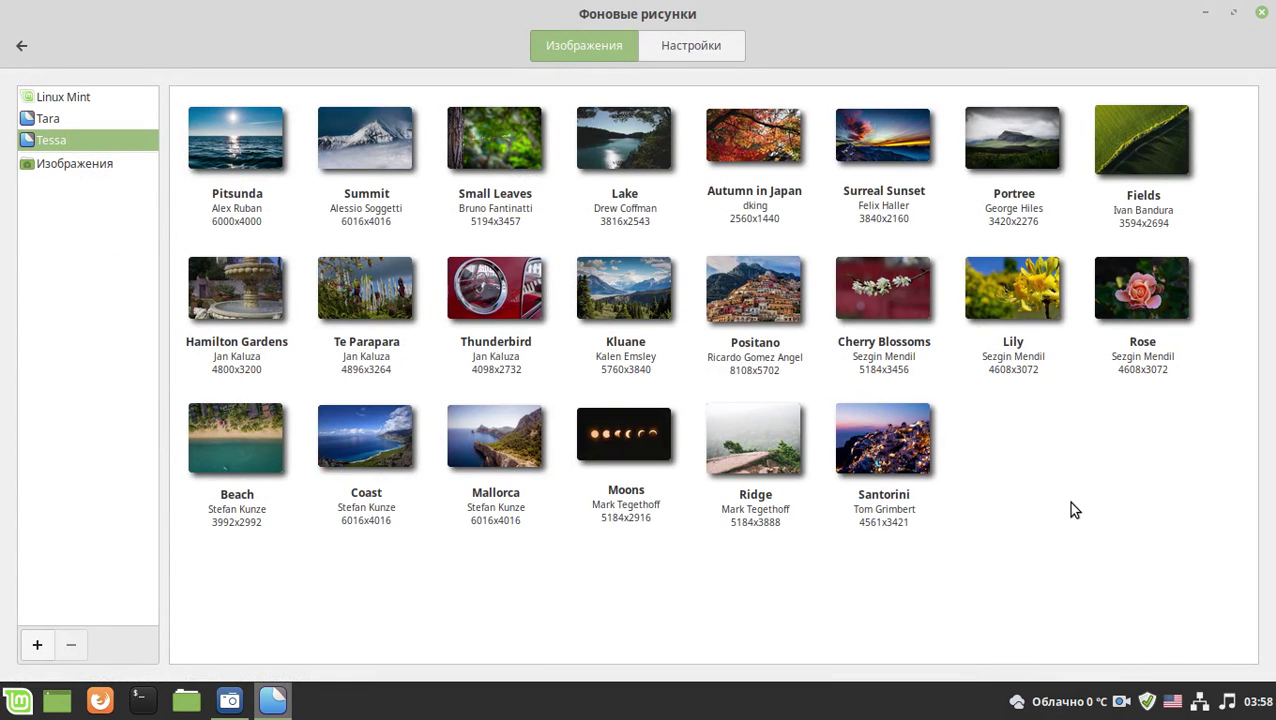
click(705, 44)
click(584, 49)
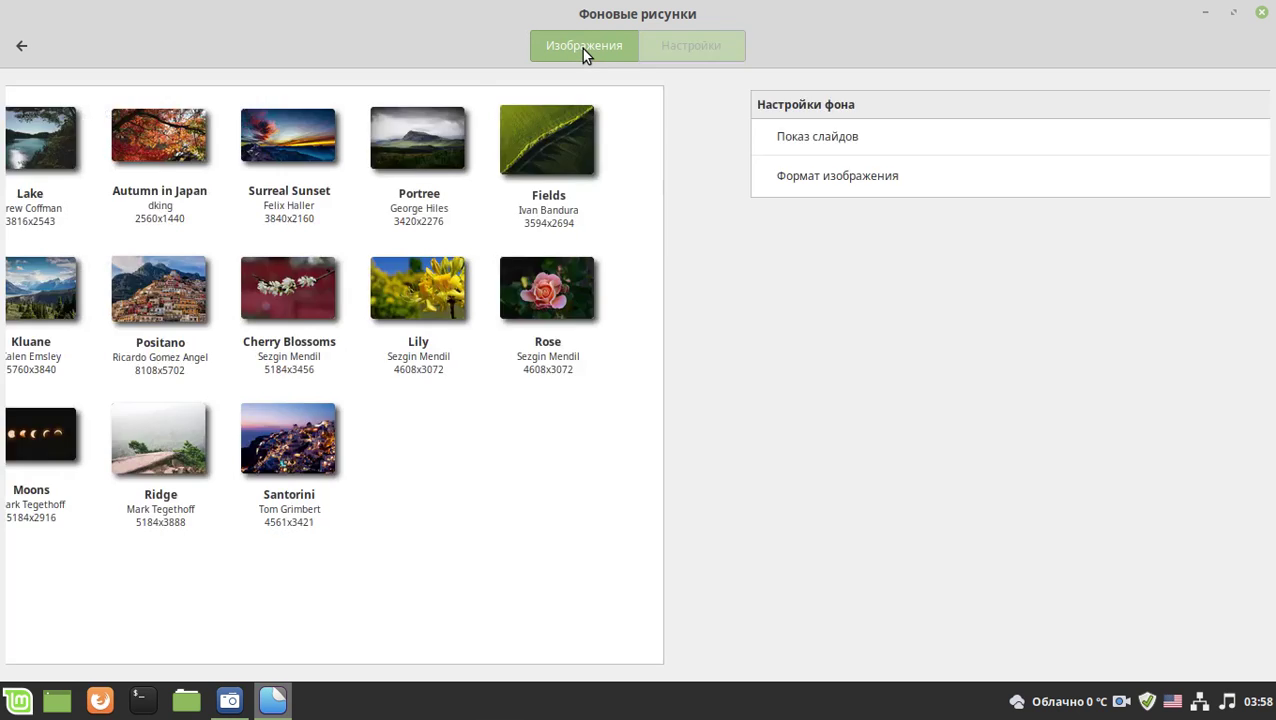
click(689, 50)
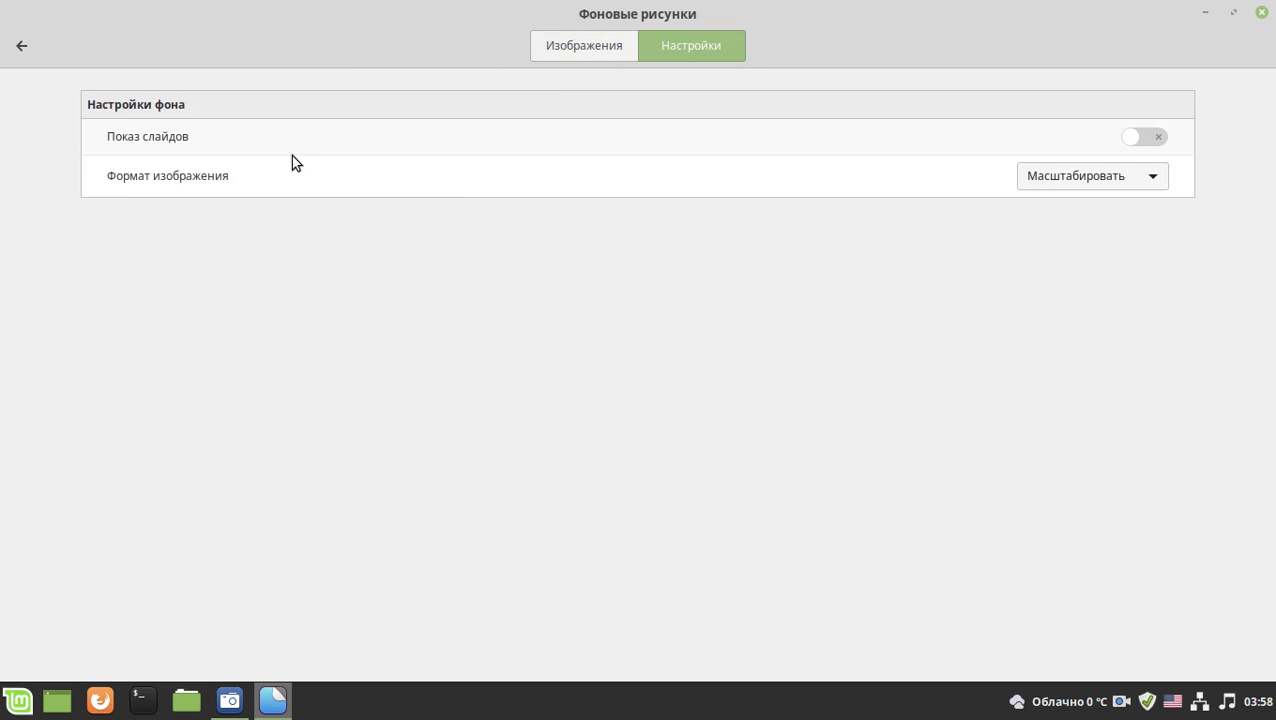
- Browse the Tara and Tessa wallpaper collections
click(558, 51)
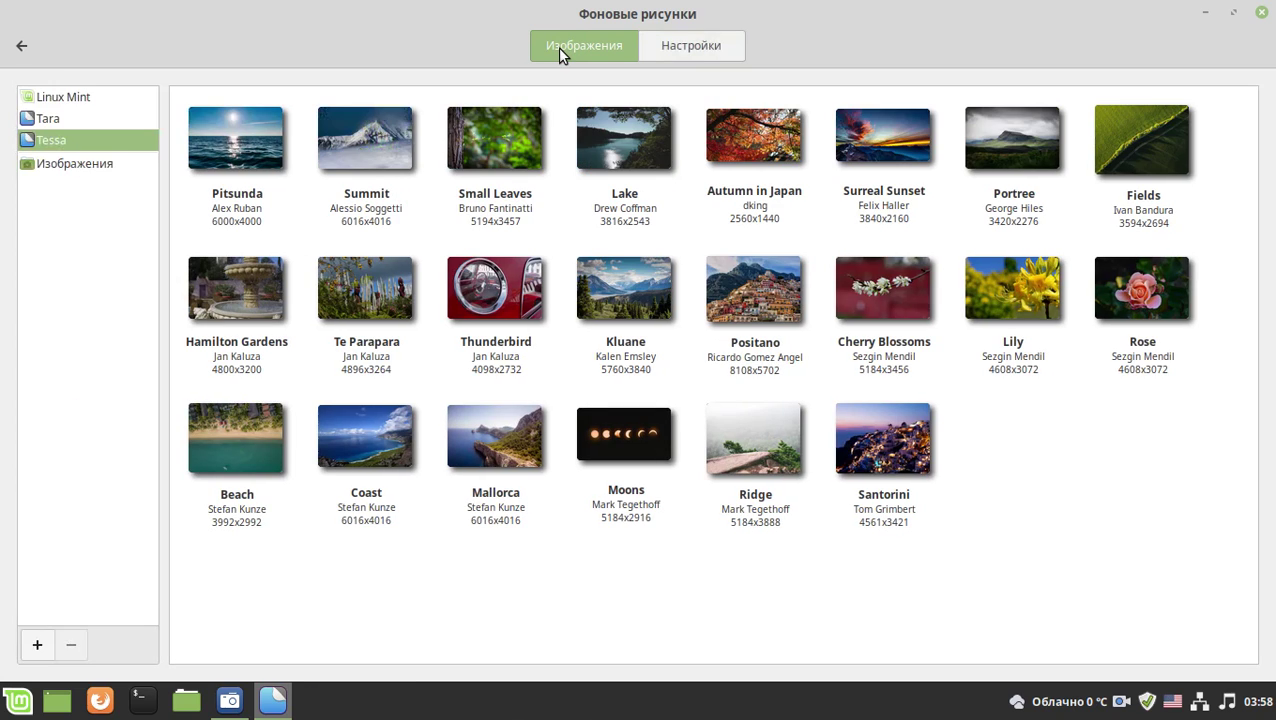
click(117, 120)
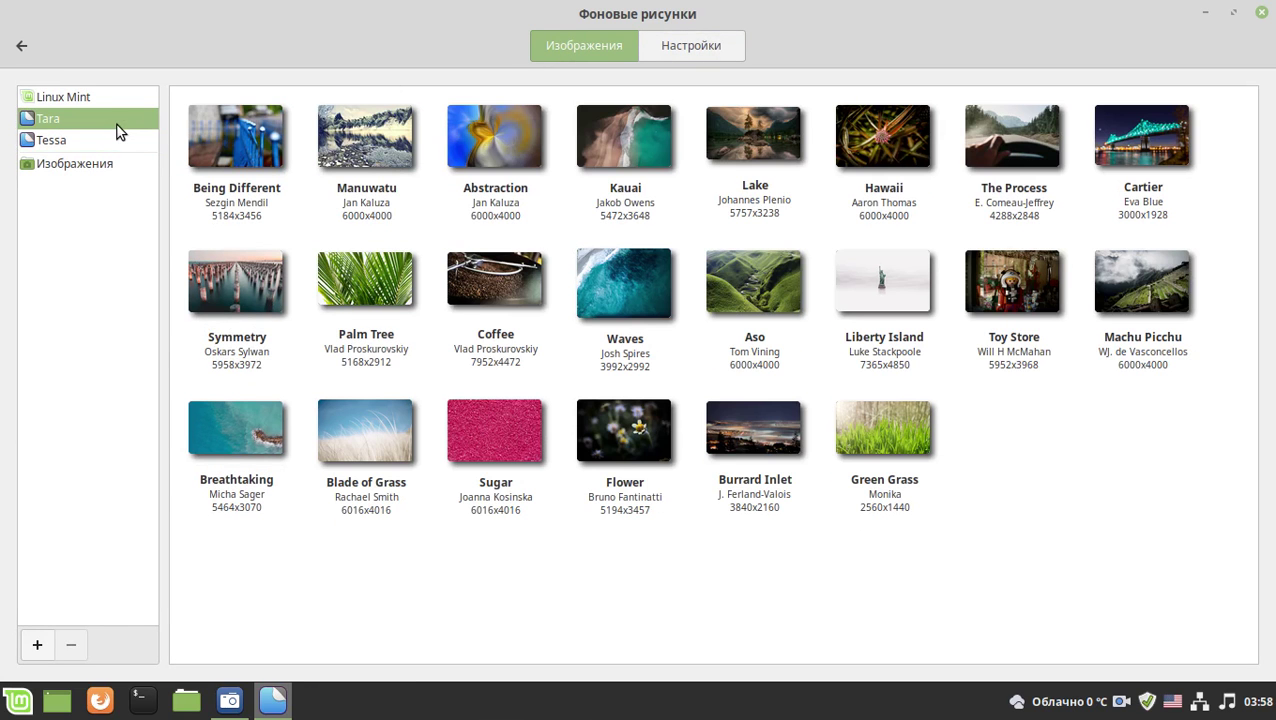
click(110, 139)
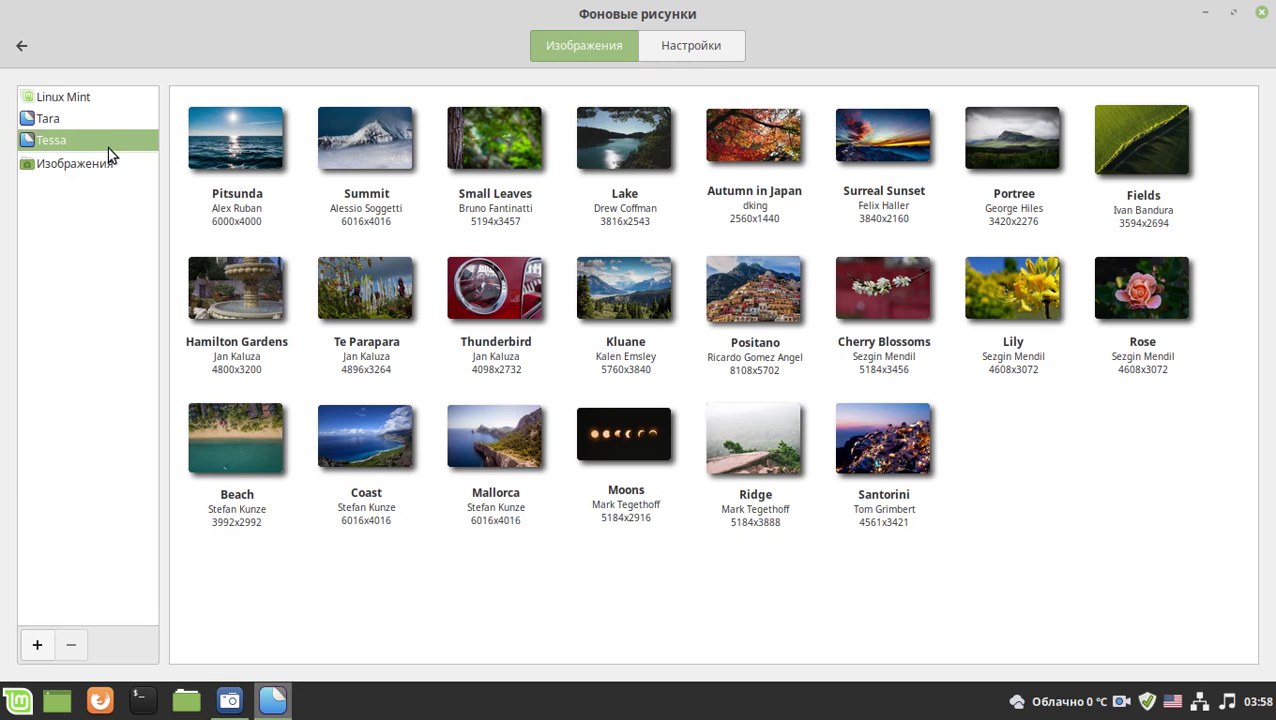
- Go back to the settings overview, look over the remaining categories and close the system settings
click(21, 45)
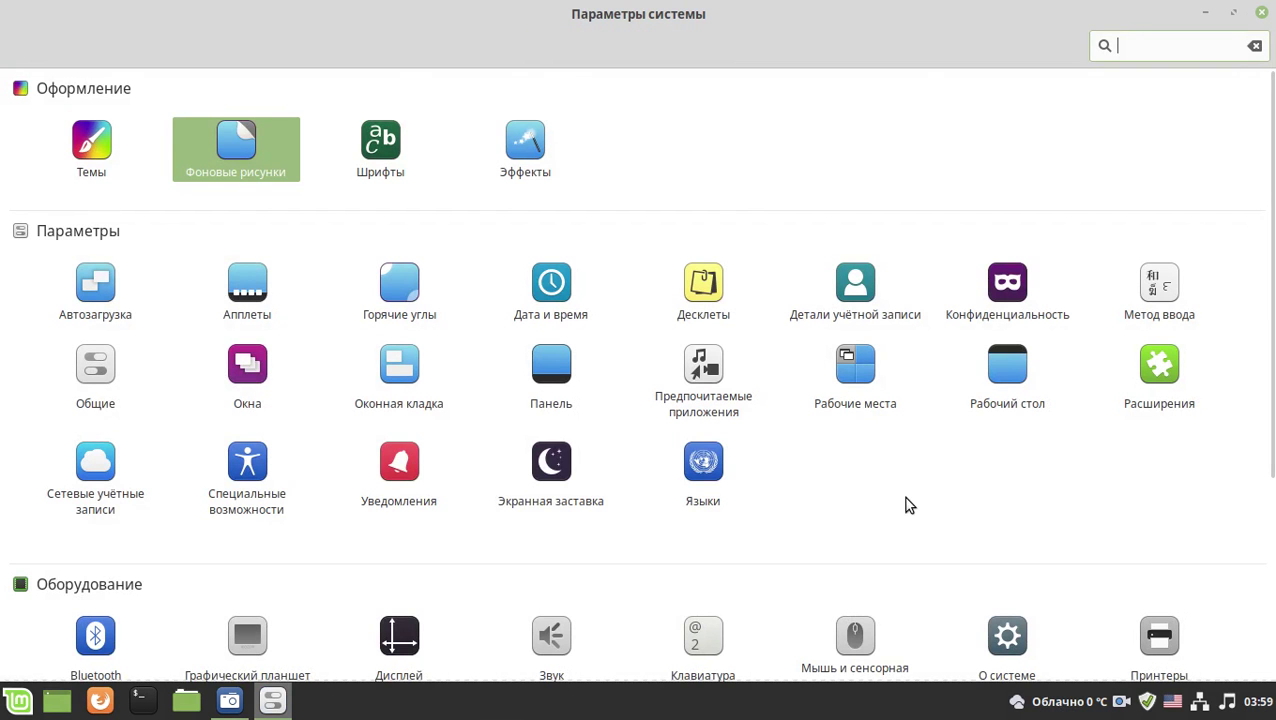
scroll(906, 503, down, 5)
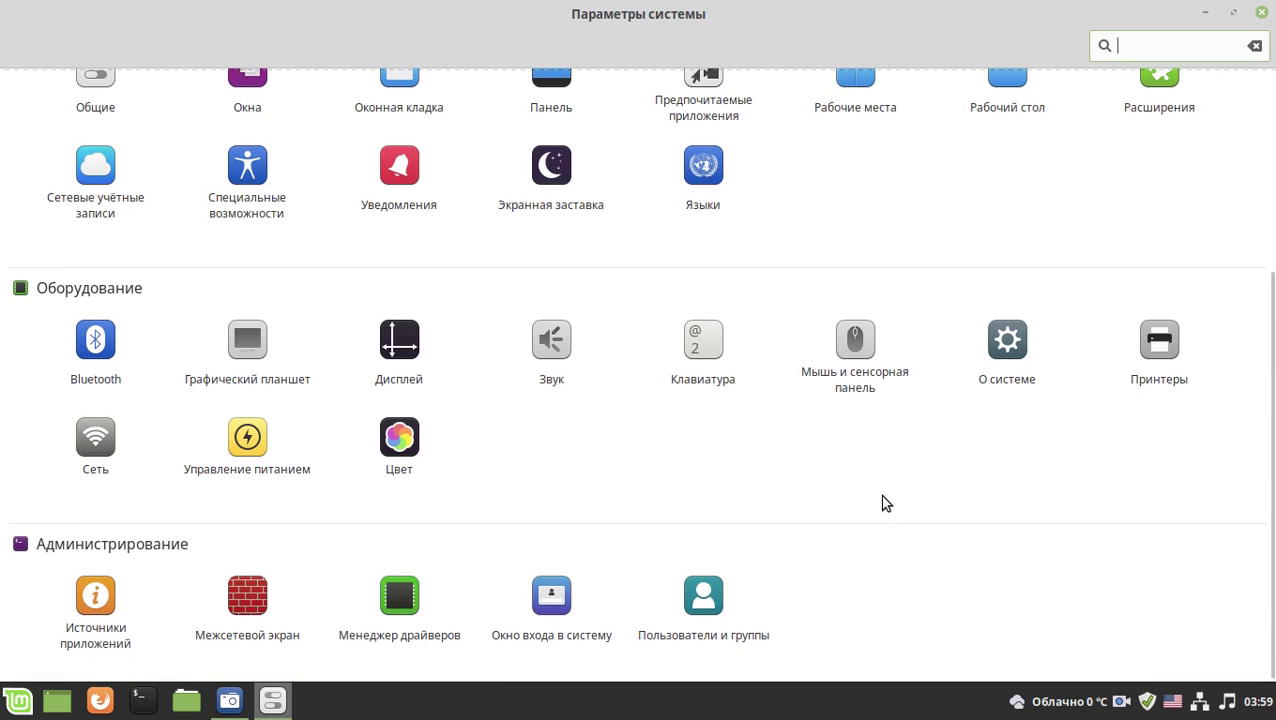
scroll(884, 503, up, 3)
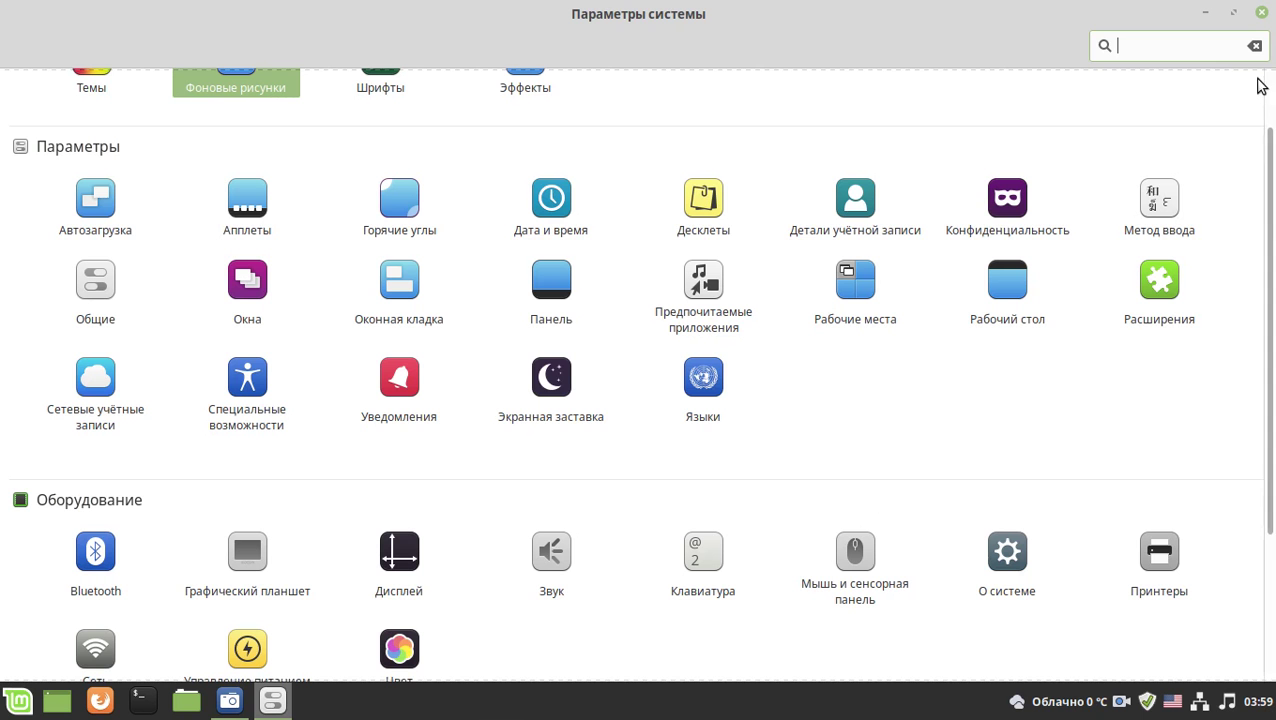
click(1262, 12)
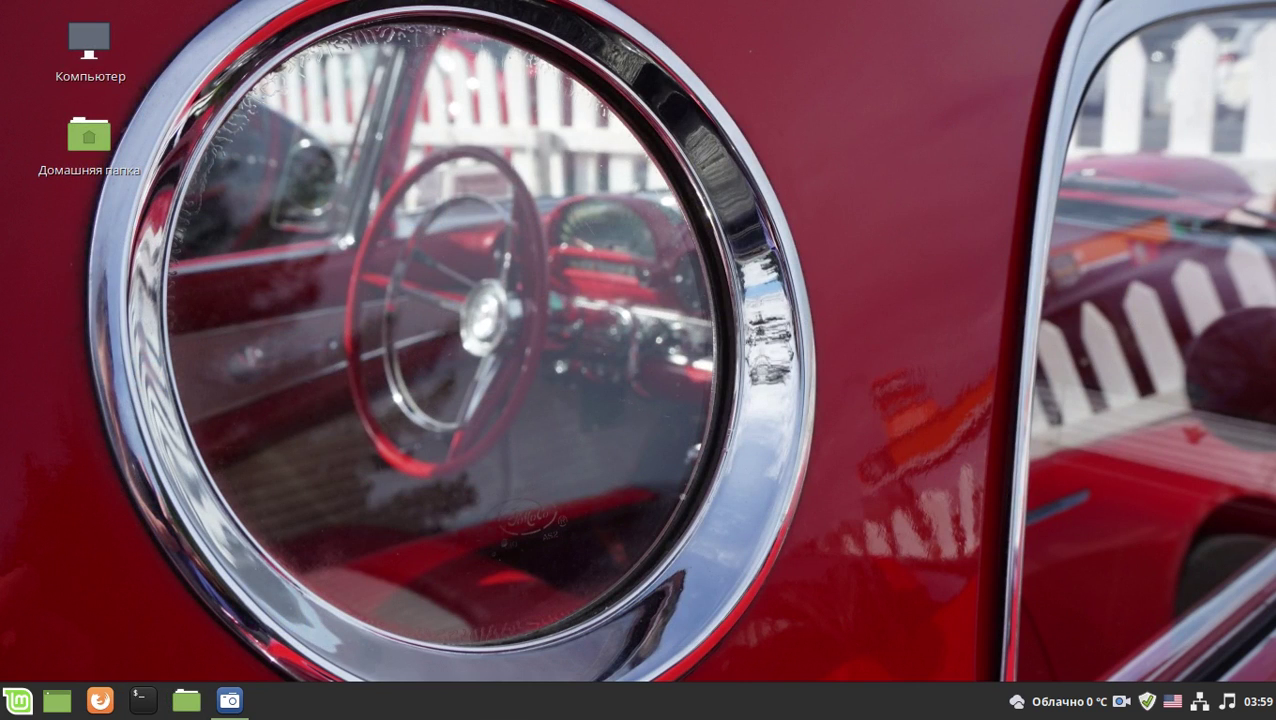
- Open a maximized terminal window and run neofetch to show the system information
key(ctrl+alt+t)
click(891, 148)
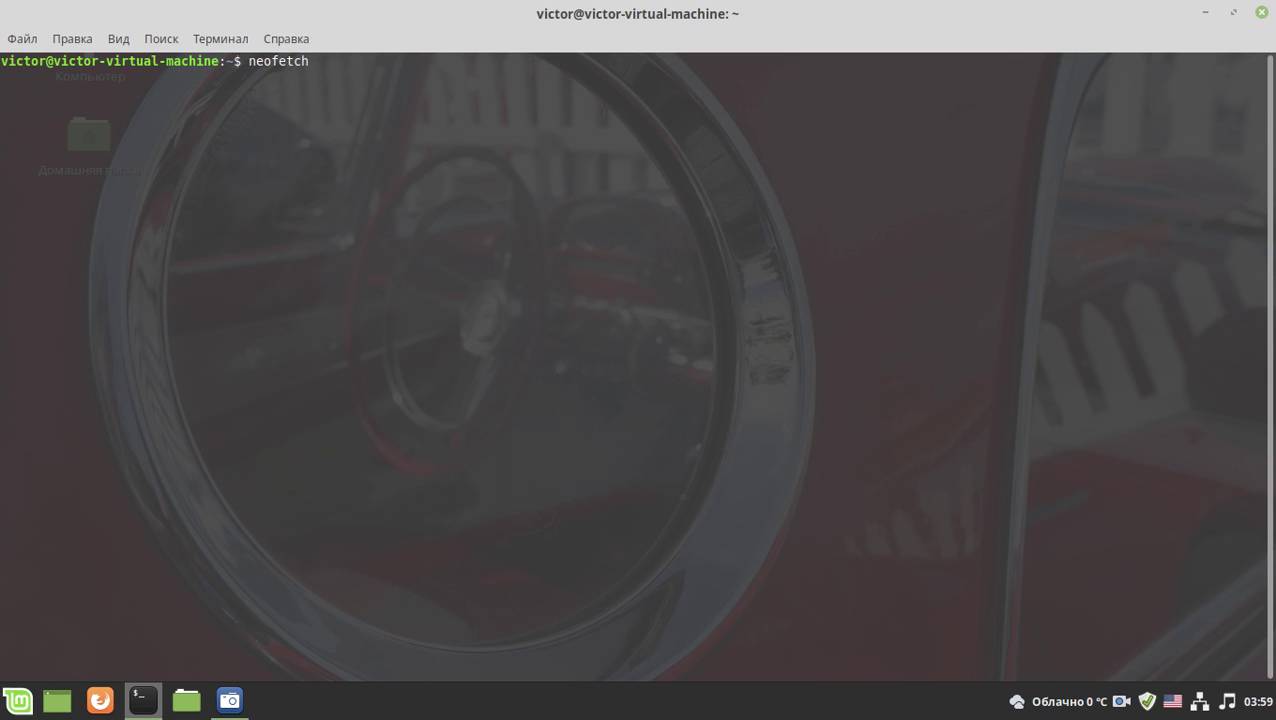
text(neofetch)
key(Return)
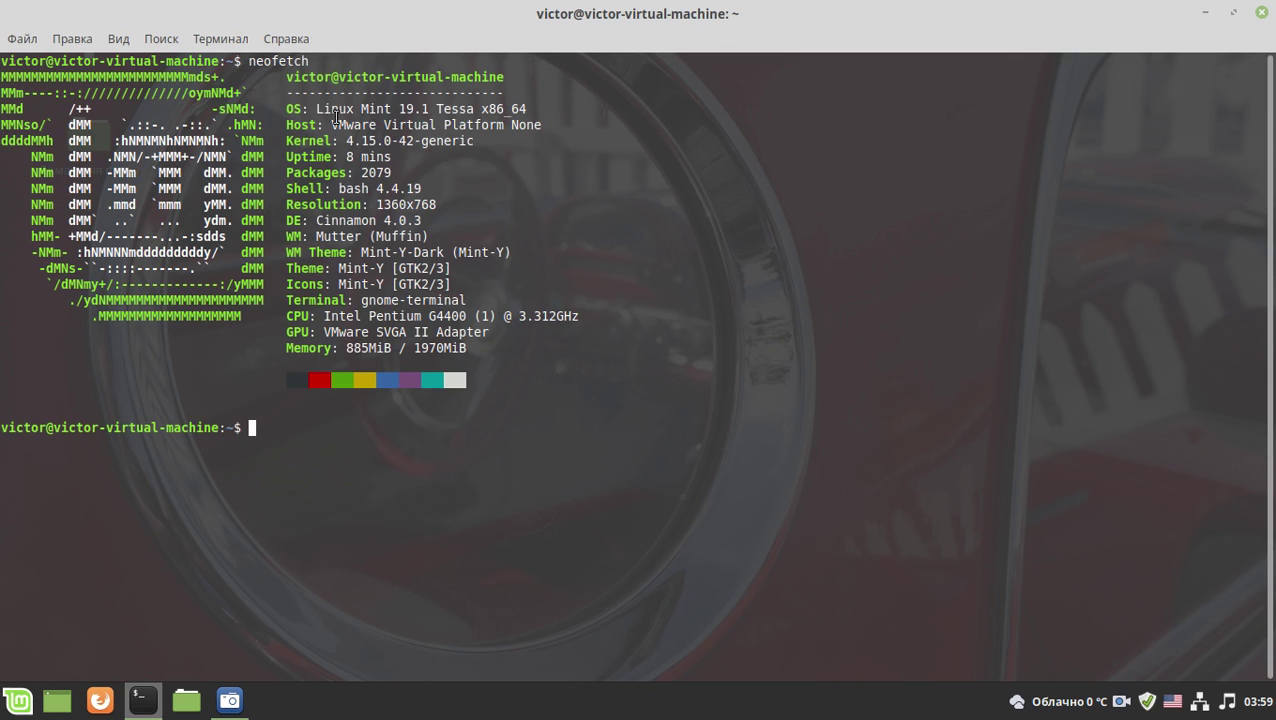
- Restore the terminal to a smaller floating window, then create a second terminal window and reposition it
click(1234, 13)
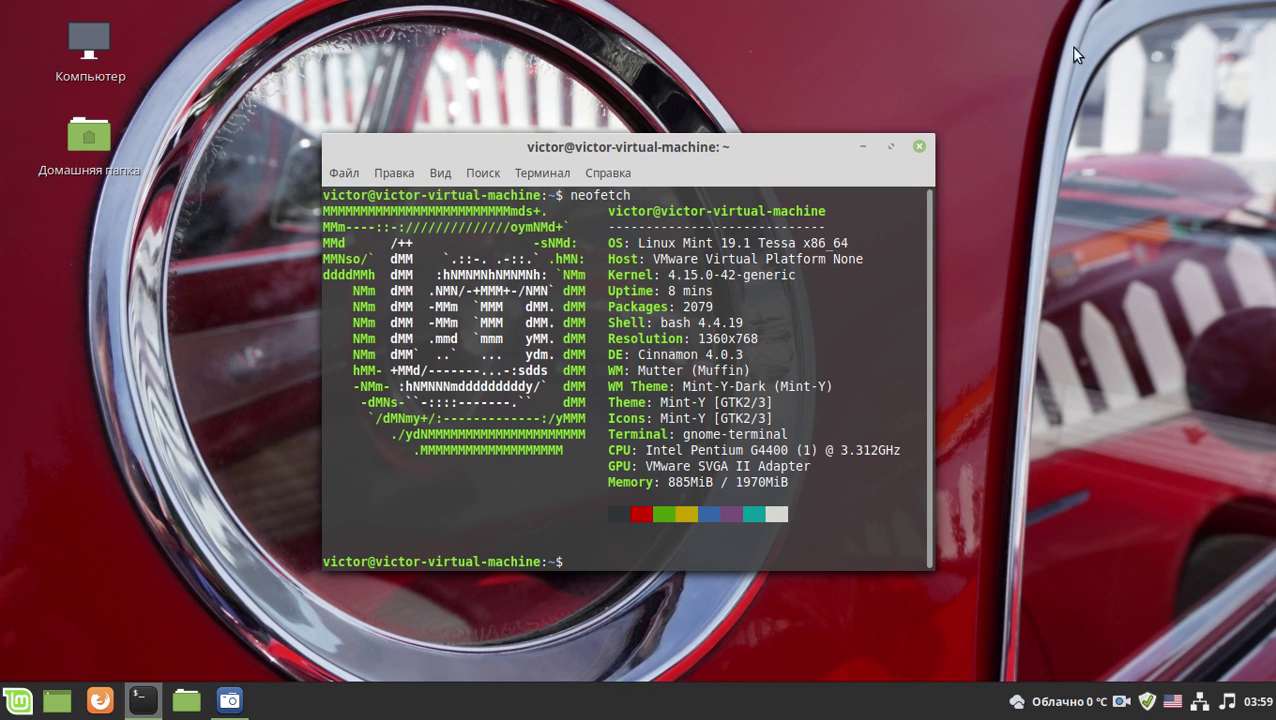
drag(772, 160, 897, 103)
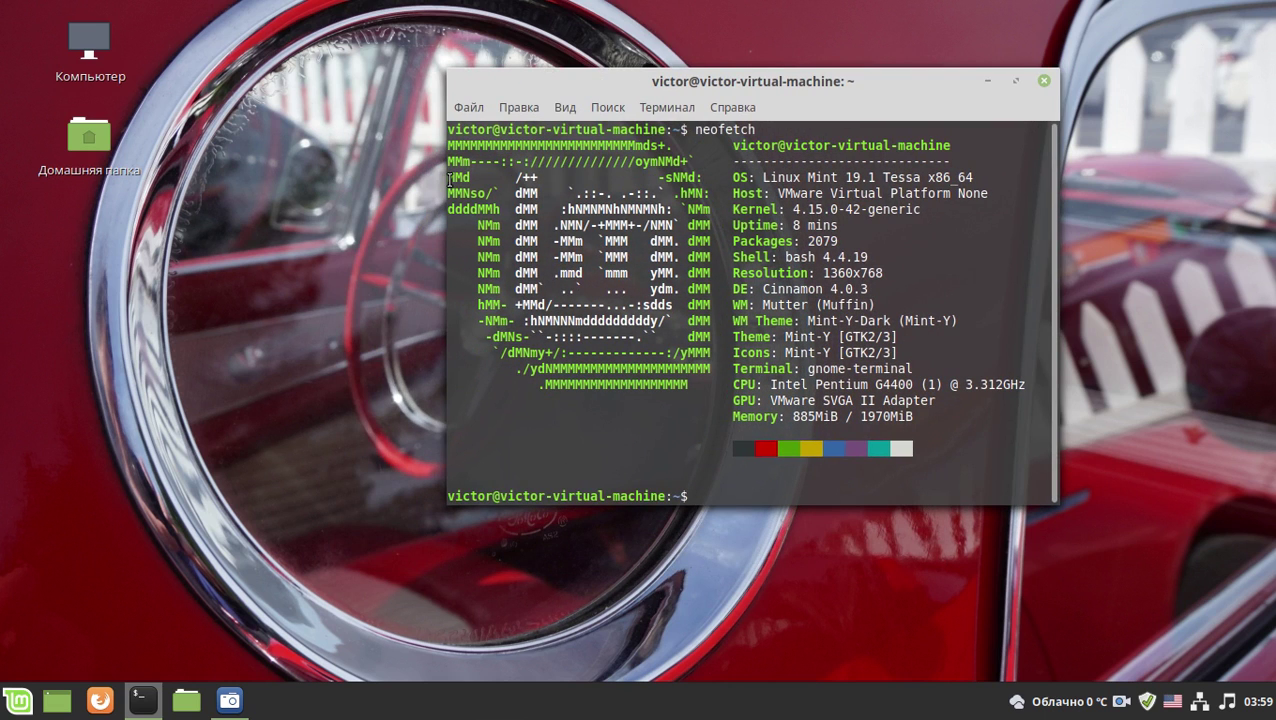
click(468, 106)
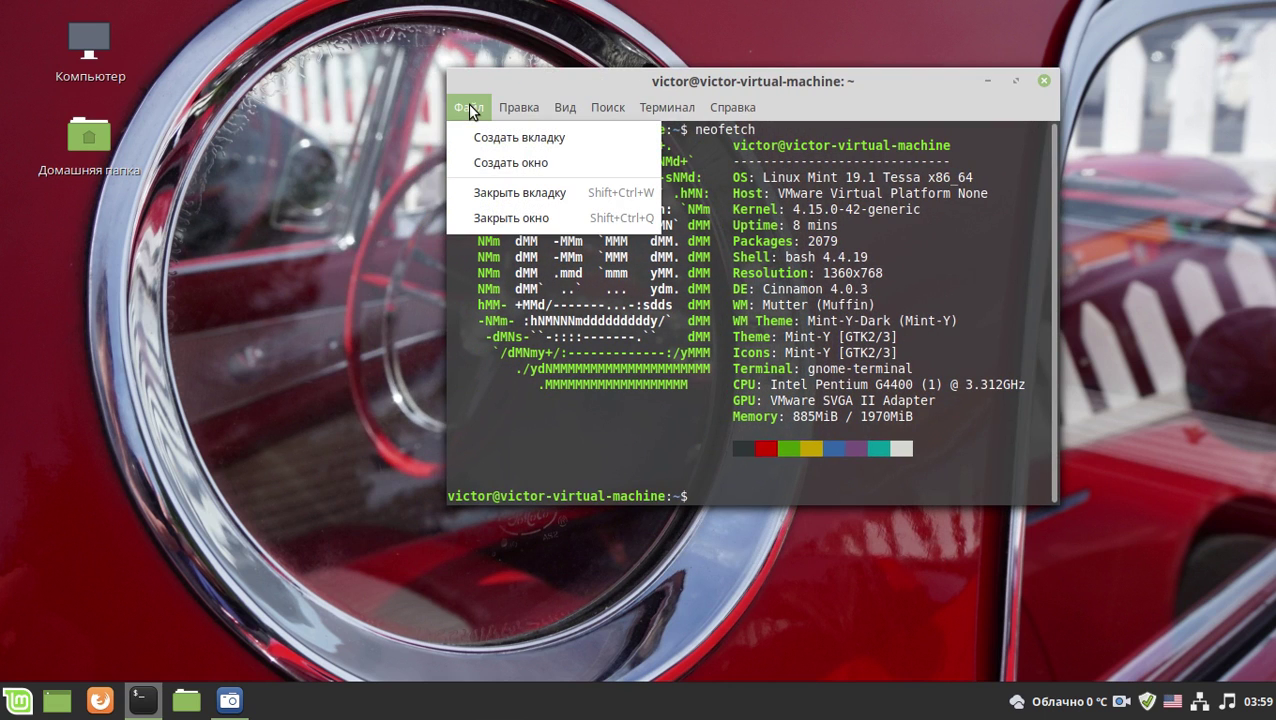
click(480, 158)
drag(708, 159, 975, 178)
- Bring the neofetch terminal window to the front, reposition it on the desktop and minimize it
mouse_move(148, 703)
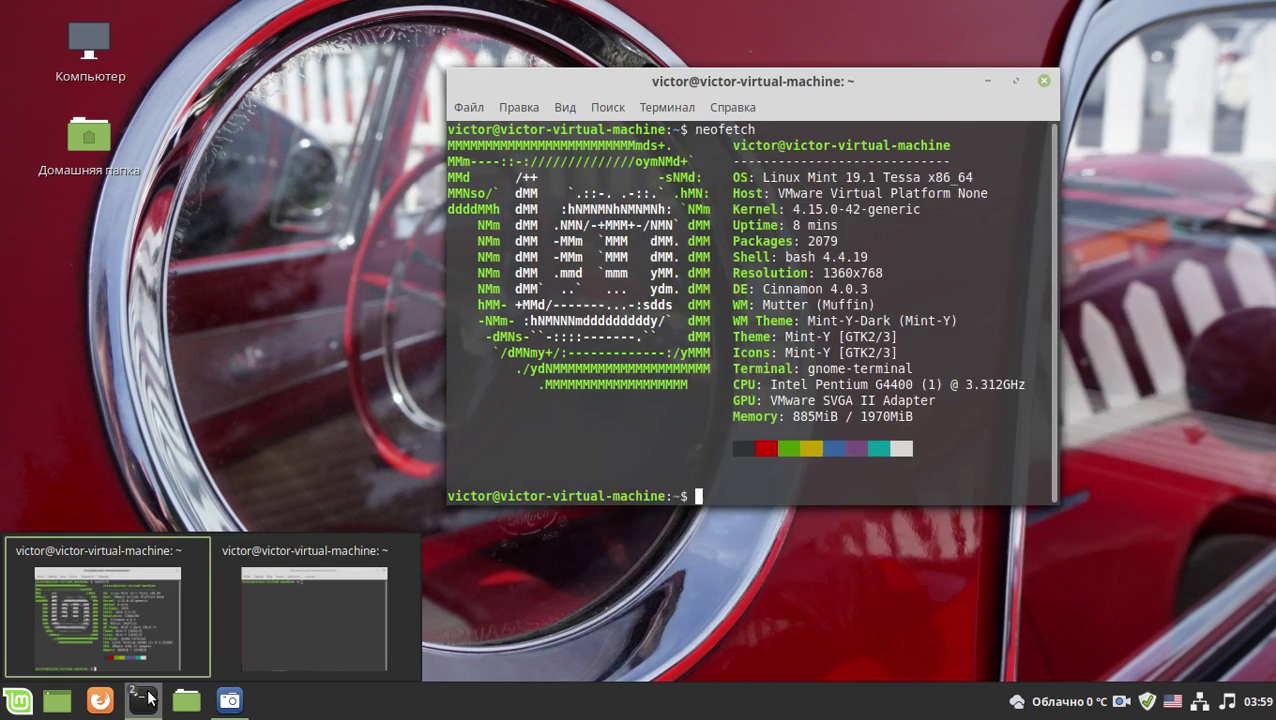
click(180, 599)
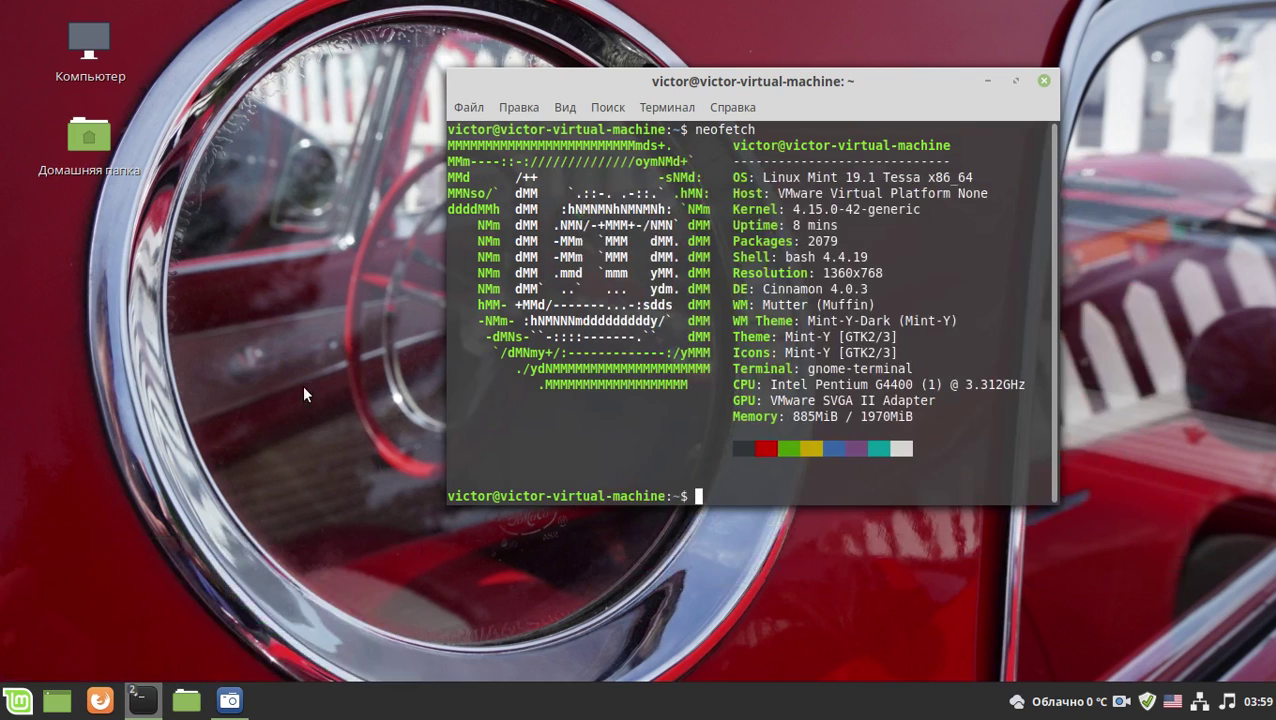
drag(935, 109, 835, 104)
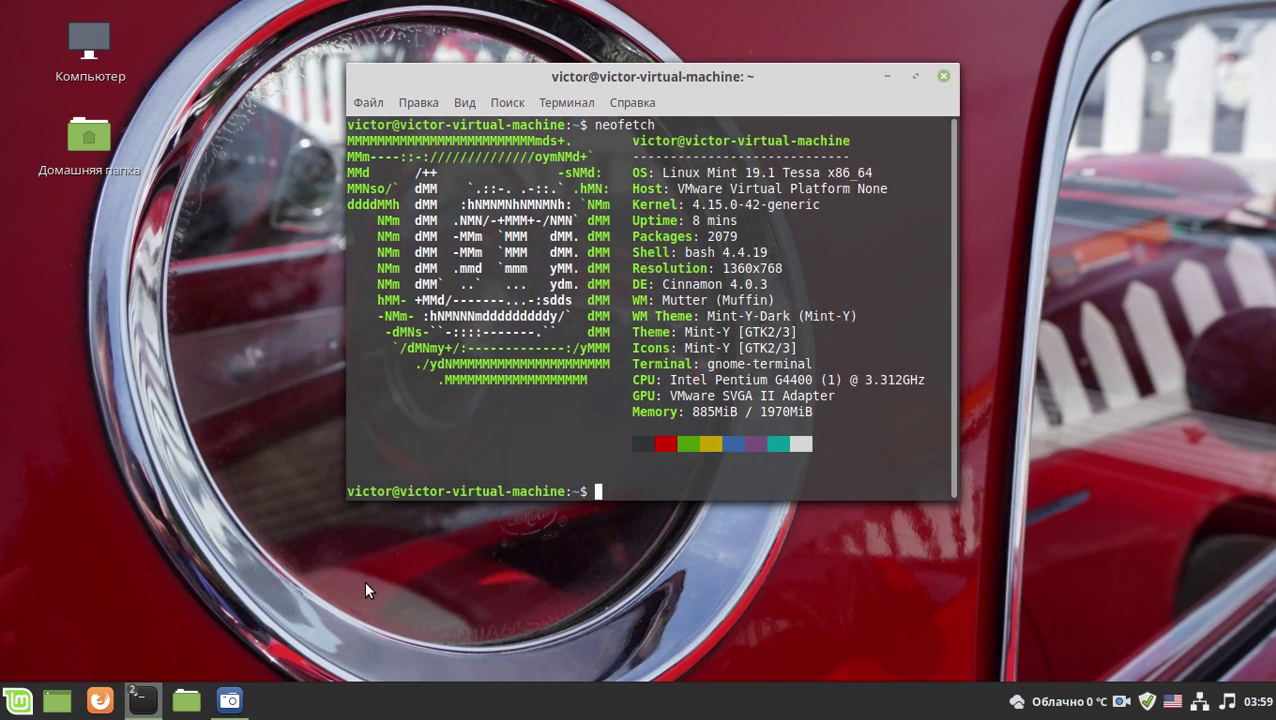
click(143, 703)
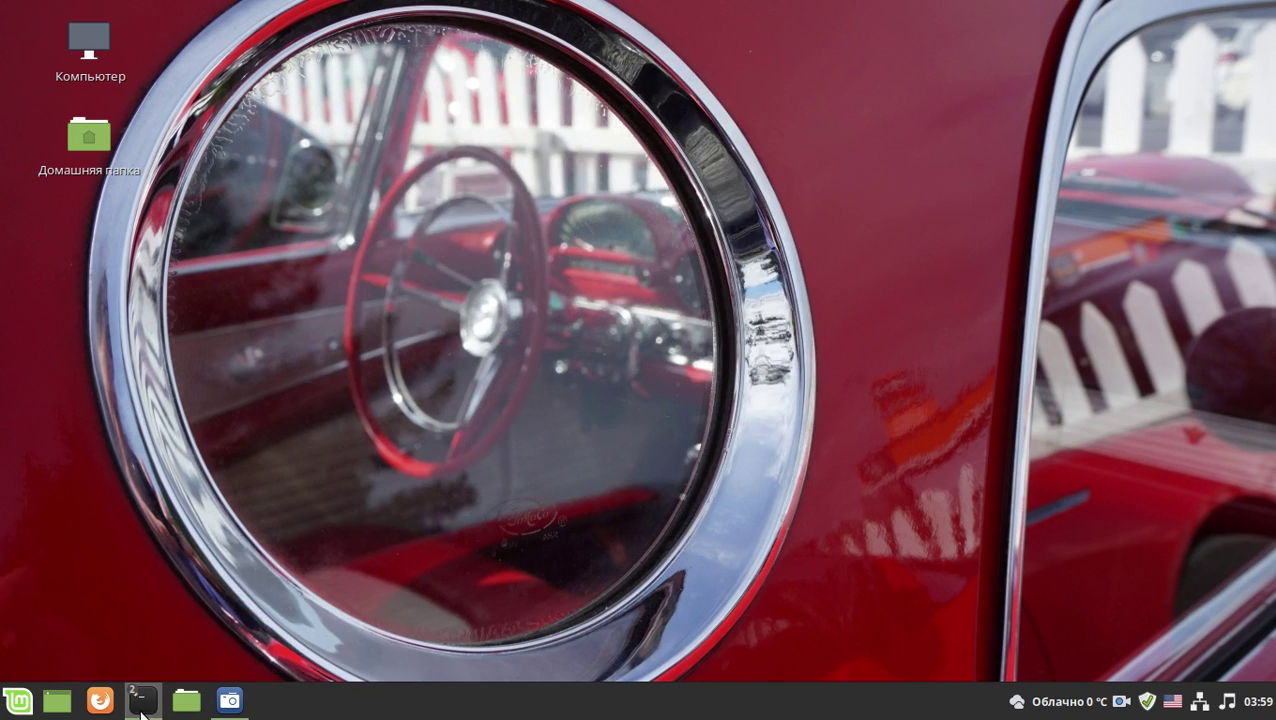
- Bring up the empty terminal window, dismiss the music notification and try to run htop
mouse_move(141, 713)
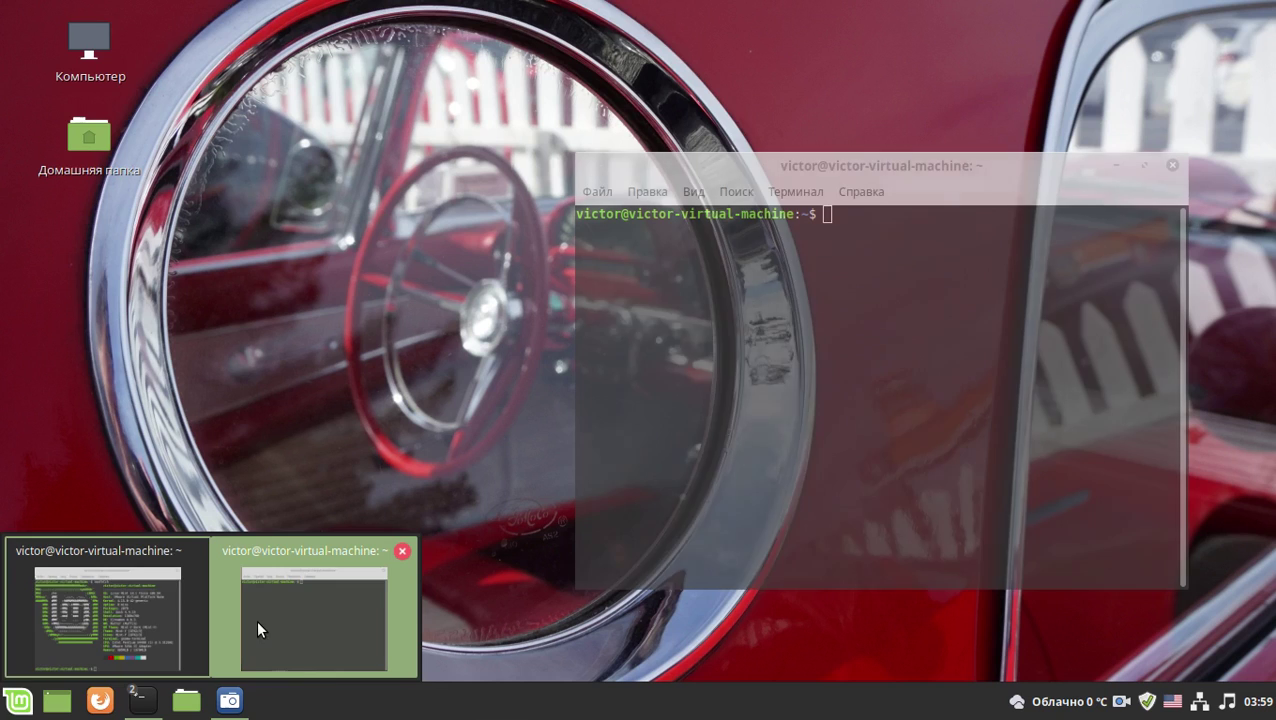
click(257, 621)
drag(904, 170, 900, 138)
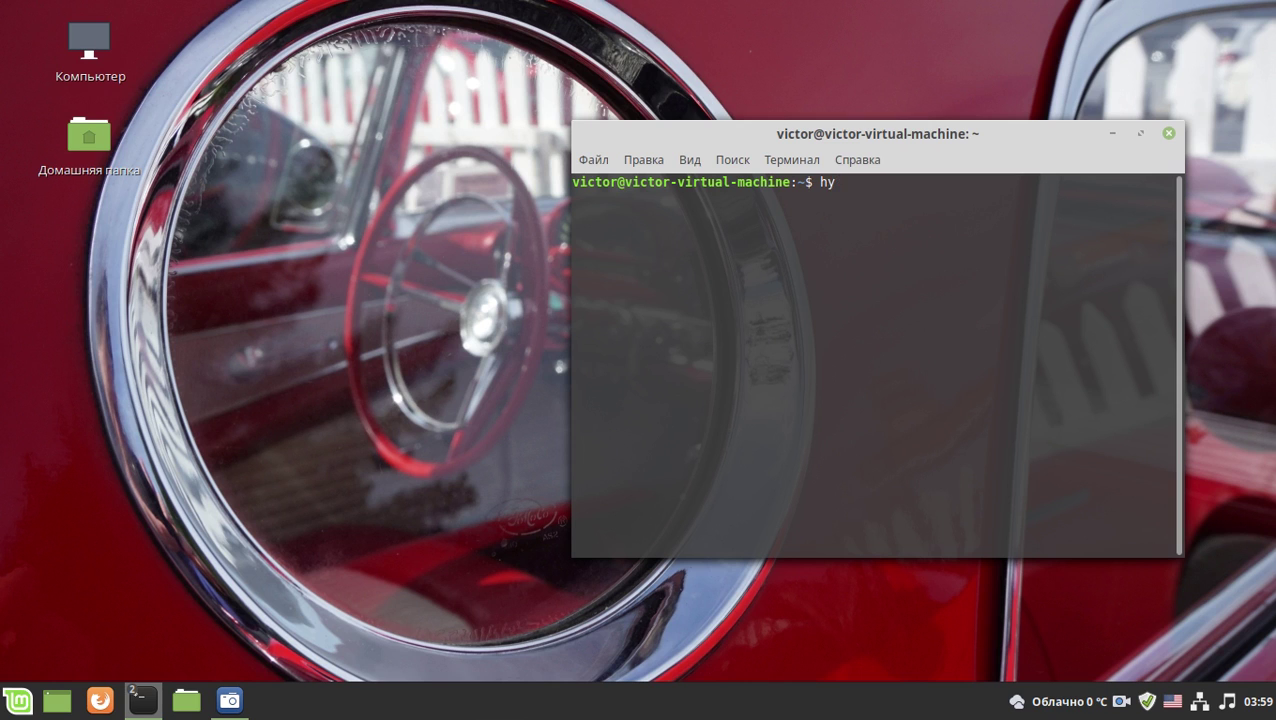
text(op)
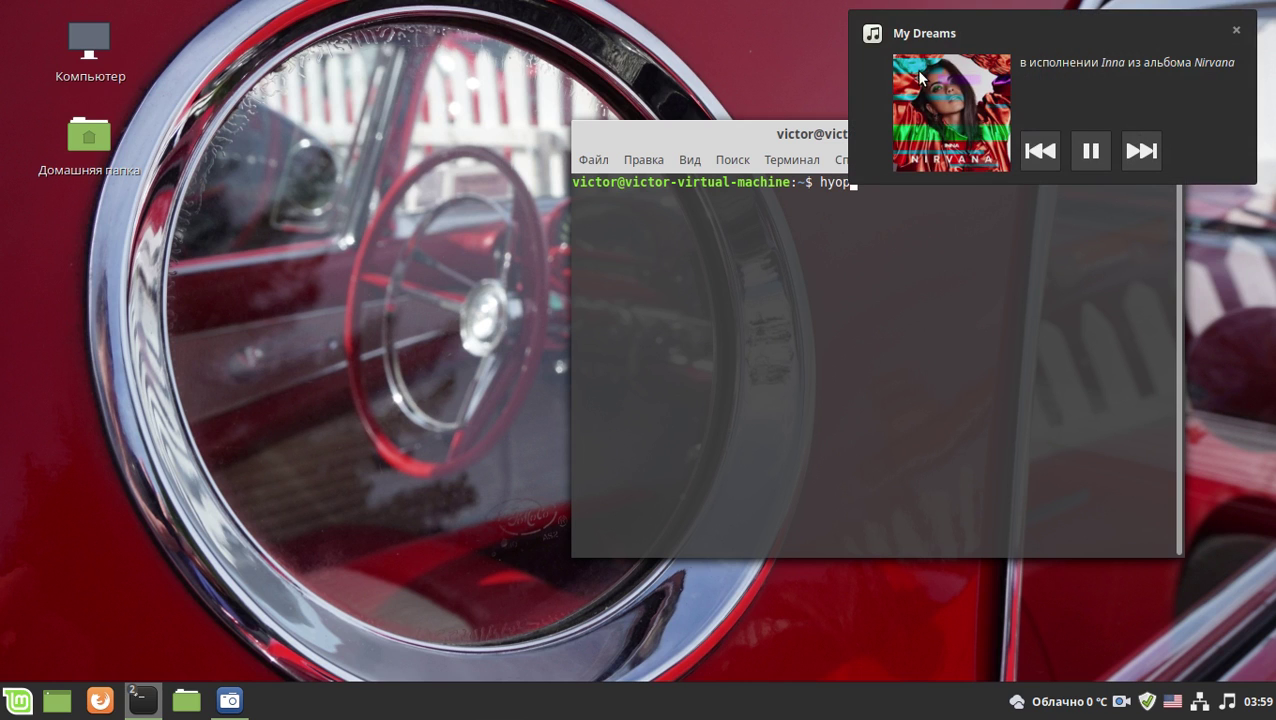
click(1236, 30)
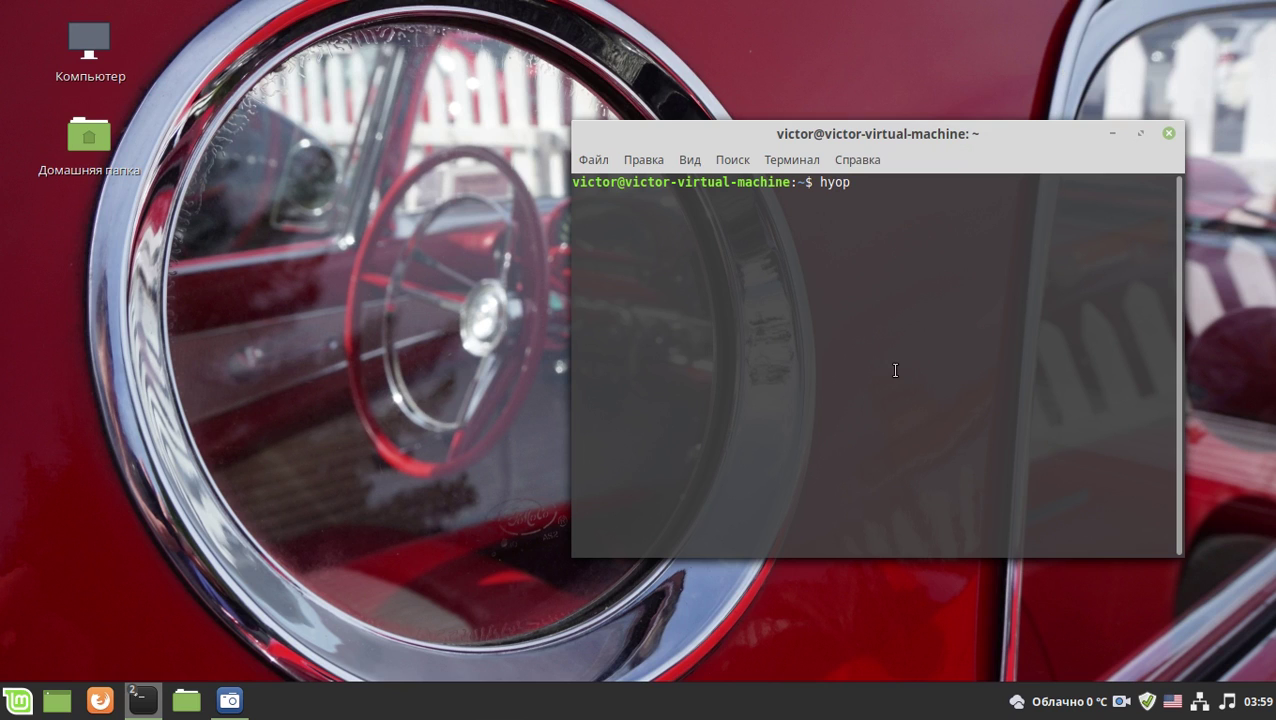
key(BackSpace)
key(BackSpace)
key(BackSpace)
text(top)
key(Return)
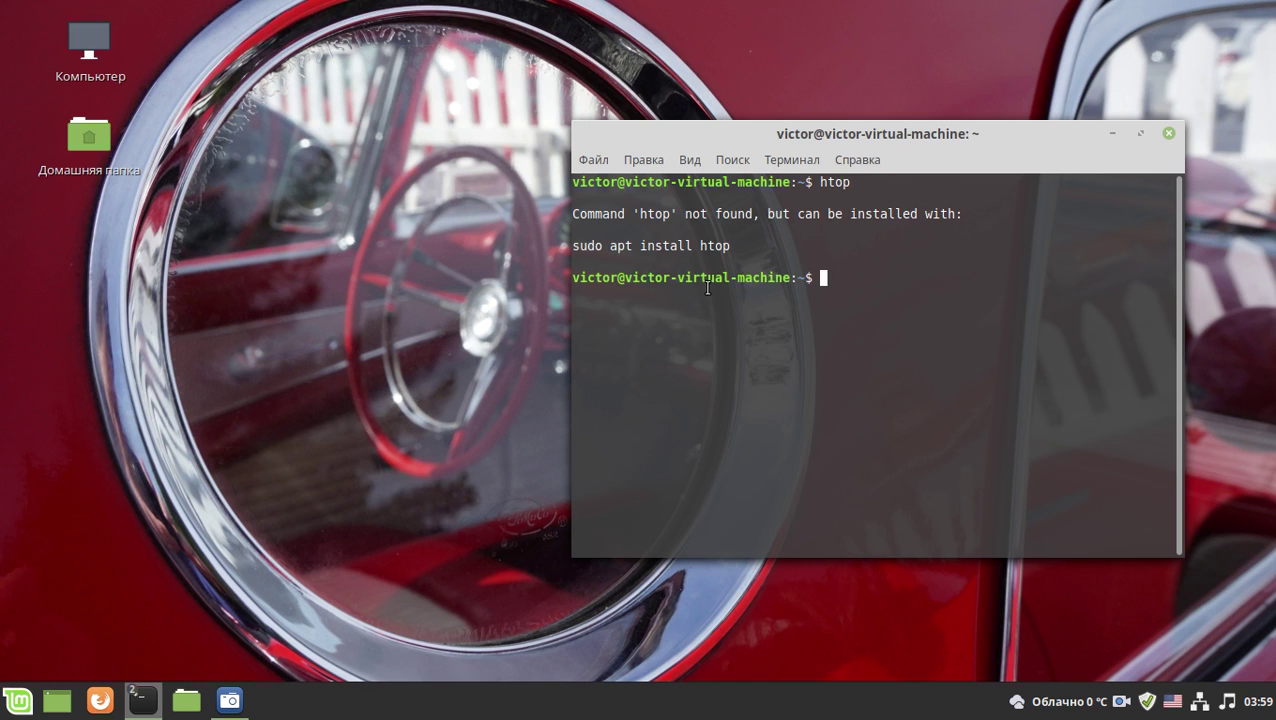
- Copy the suggested command sudo apt install htop to the prompt and run it, entering the account password
drag(733, 247, 572, 248)
middle_click(591, 250)
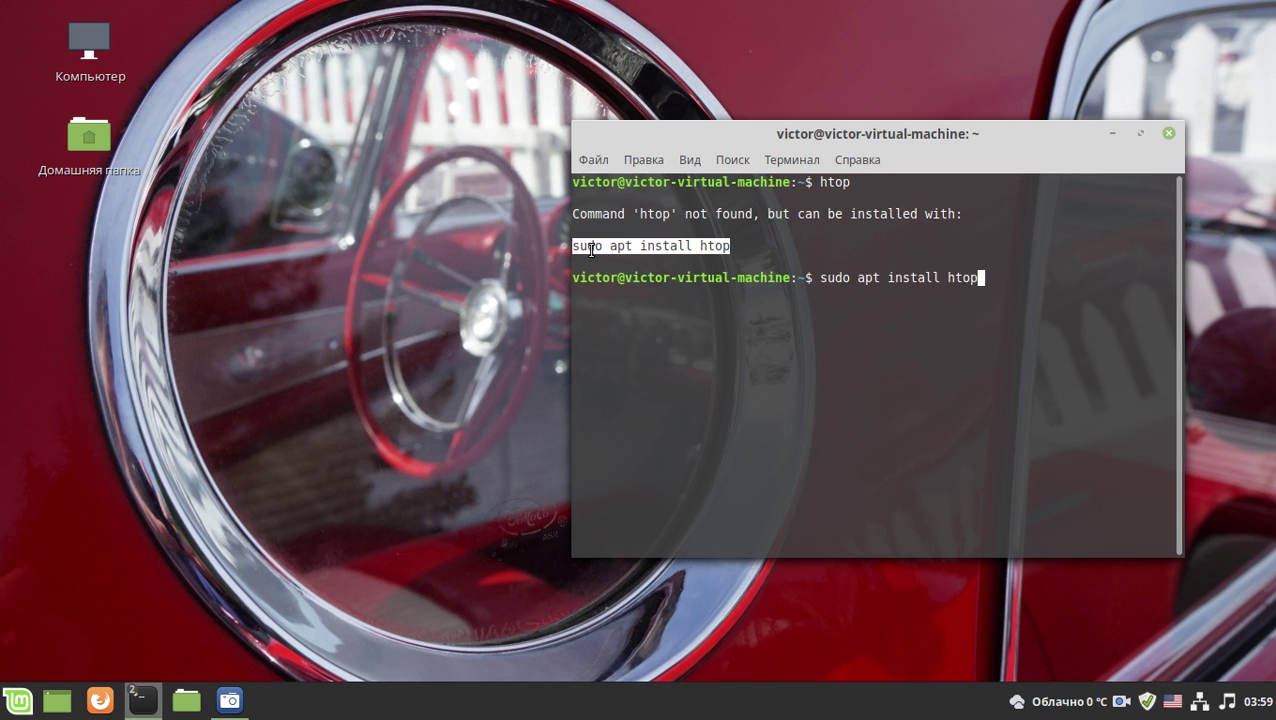
key(Return)
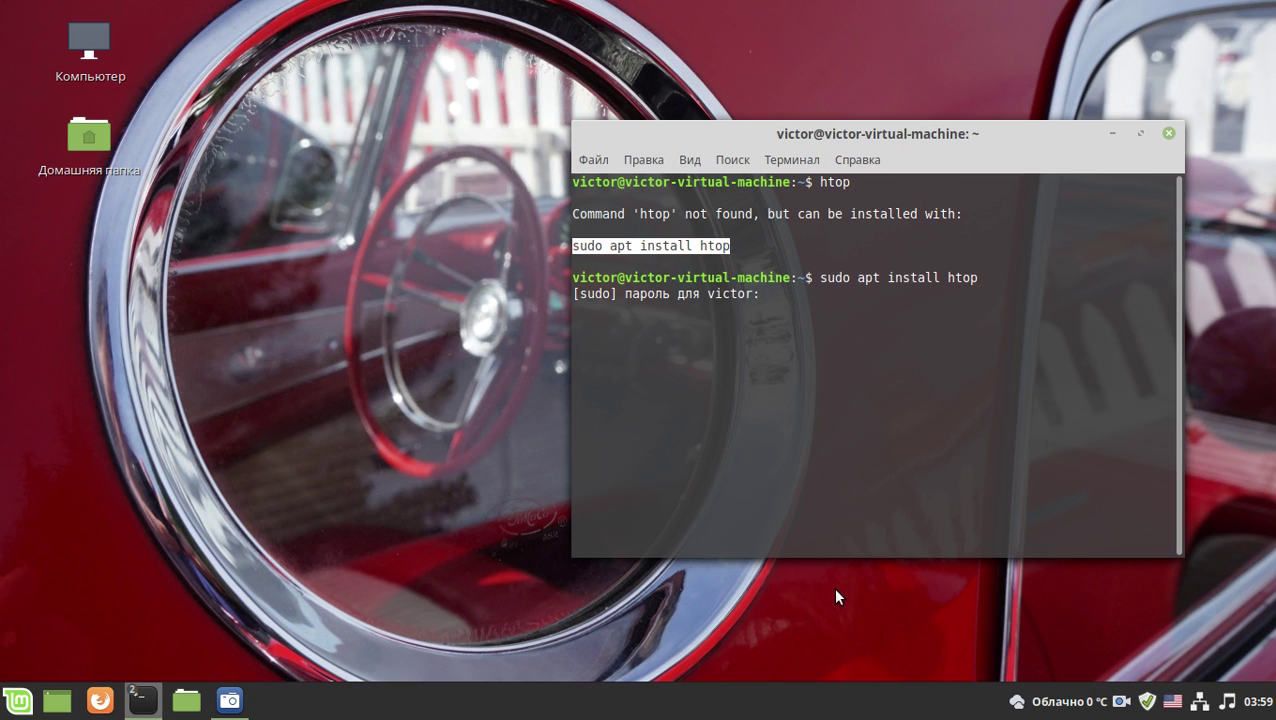
text(*****)
key(Return)
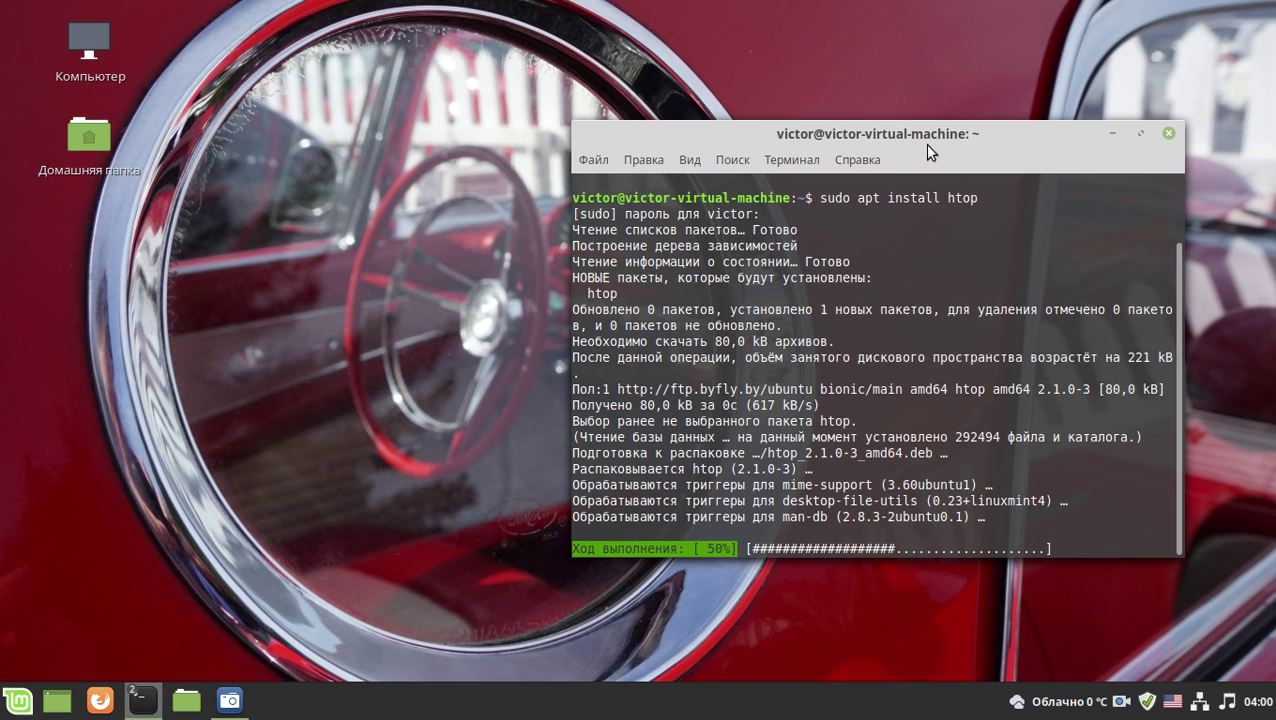
drag(927, 150, 879, 108)
scroll(879, 167, up, 3)
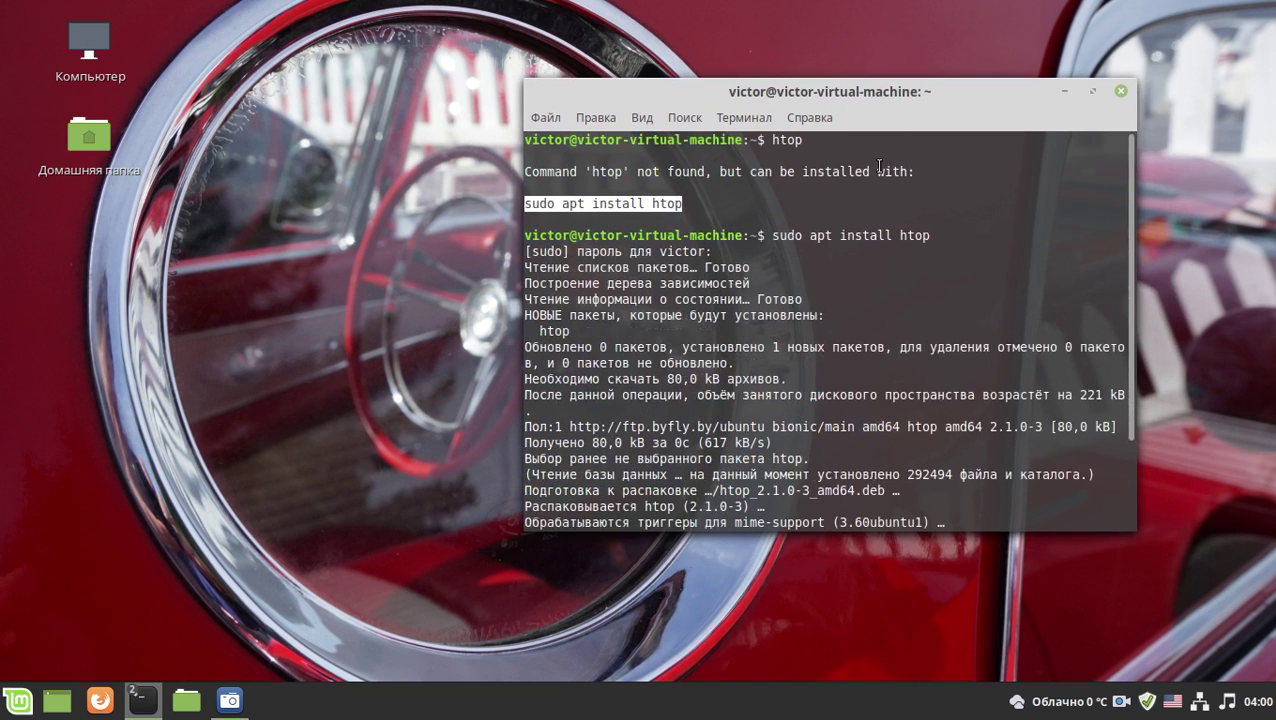
- Clear the terminal, run htop in it and move its window toward the upper-right corner of the desktop
mouse_move(898, 236)
mouse_down()
mouse_move(921, 237)
mouse_move(908, 242)
mouse_up()
middle_click(903, 240)
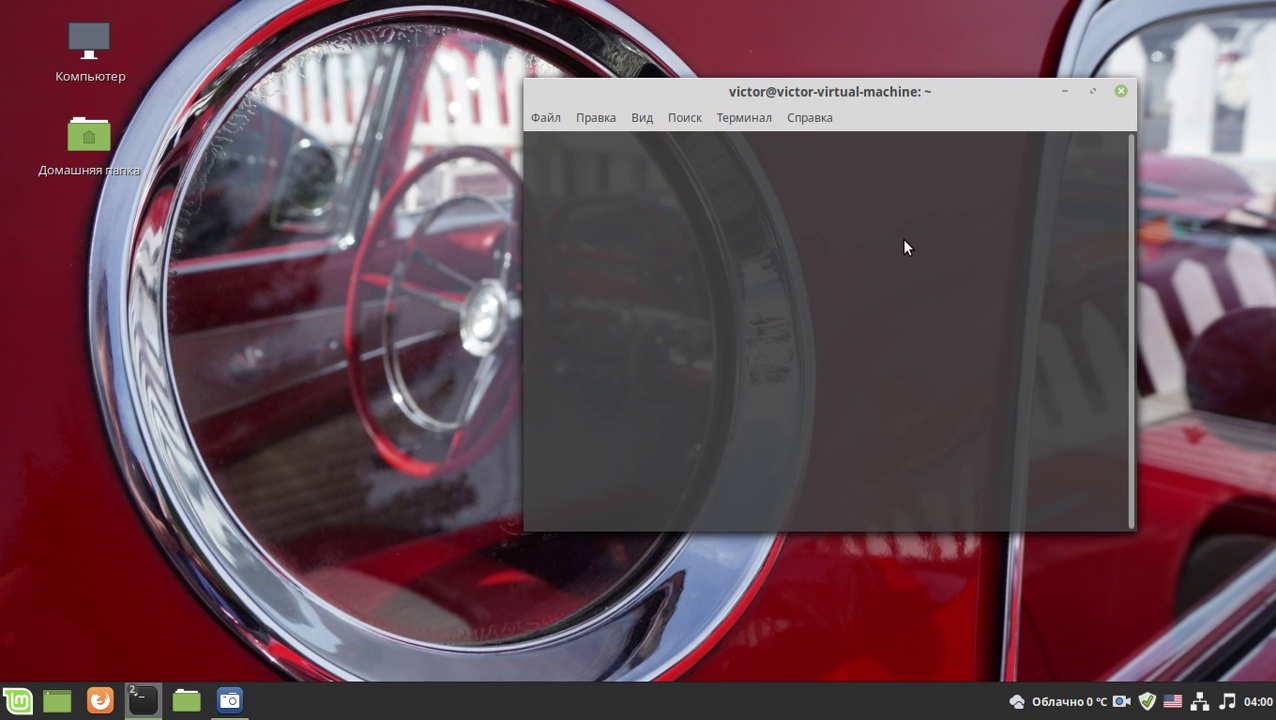
drag(942, 91, 1039, 43)
- Restore the minimized neofetch terminal and place it on the desktop's lower-left area, beside the htop window
mouse_move(143, 700)
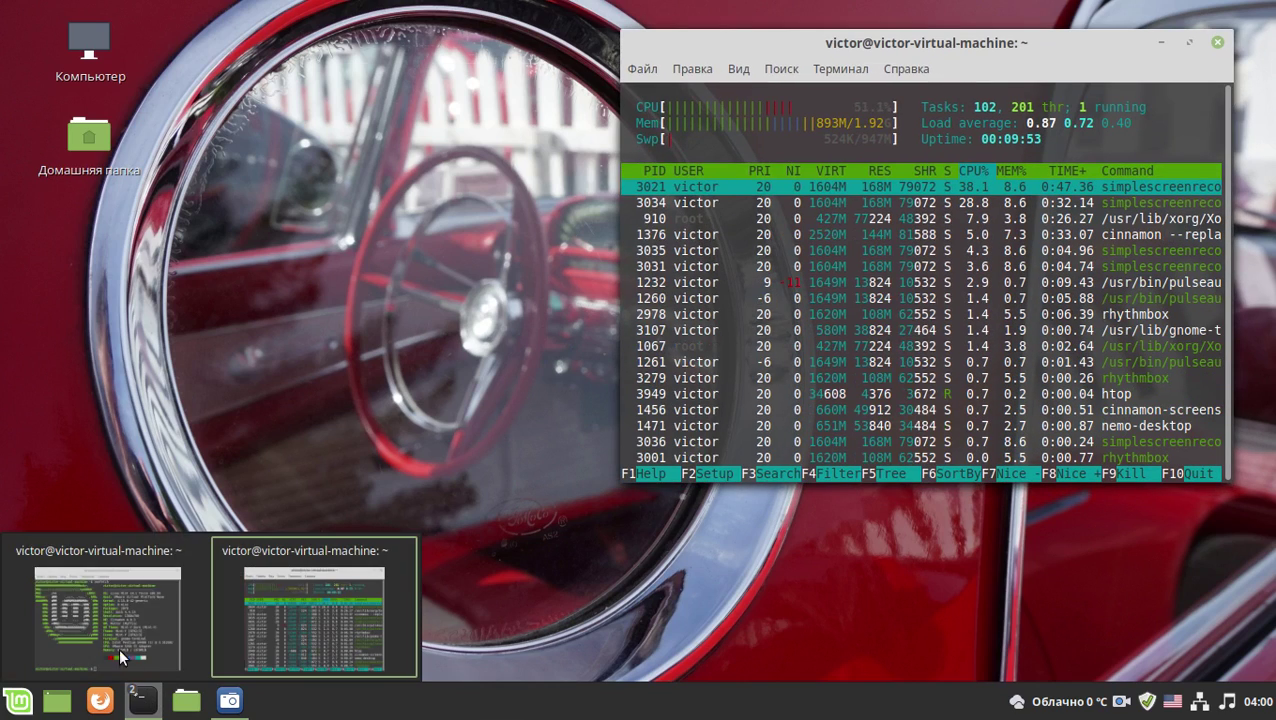
click(112, 640)
drag(769, 93, 469, 196)
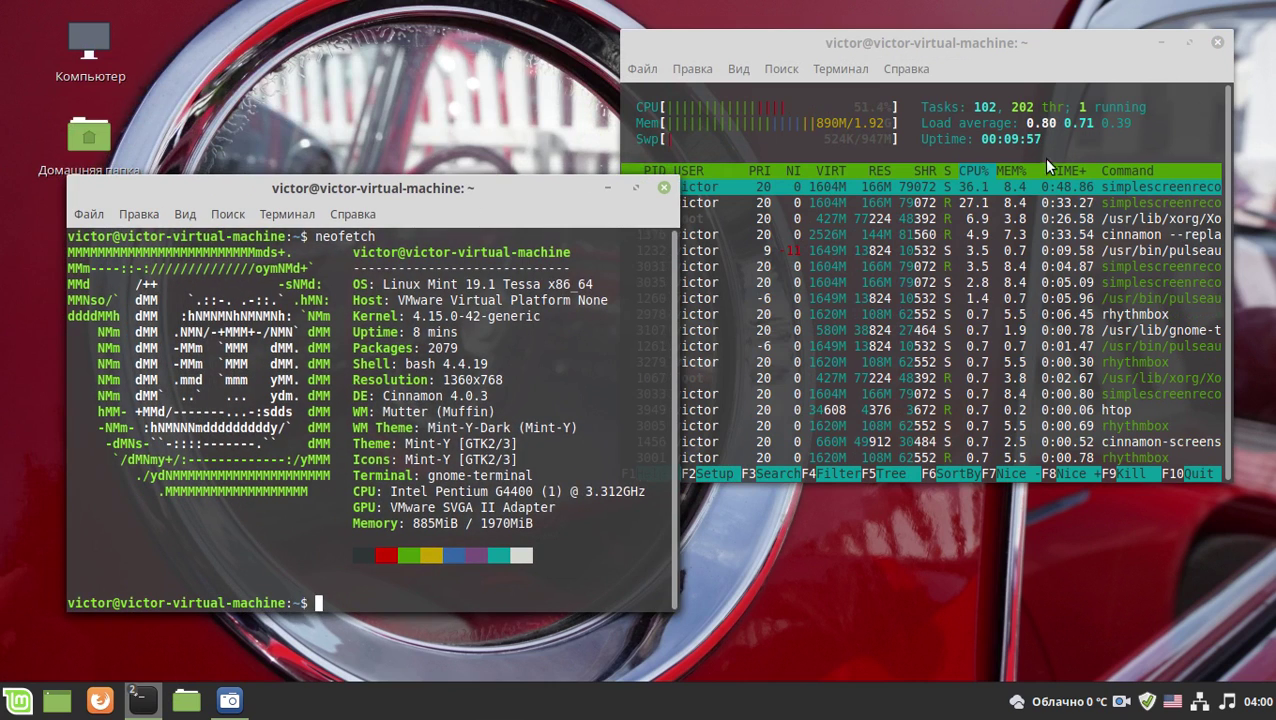
- Open the home folder from the desktop, reposition its window, and view the file manager's About information before closing it
double_click(89, 137)
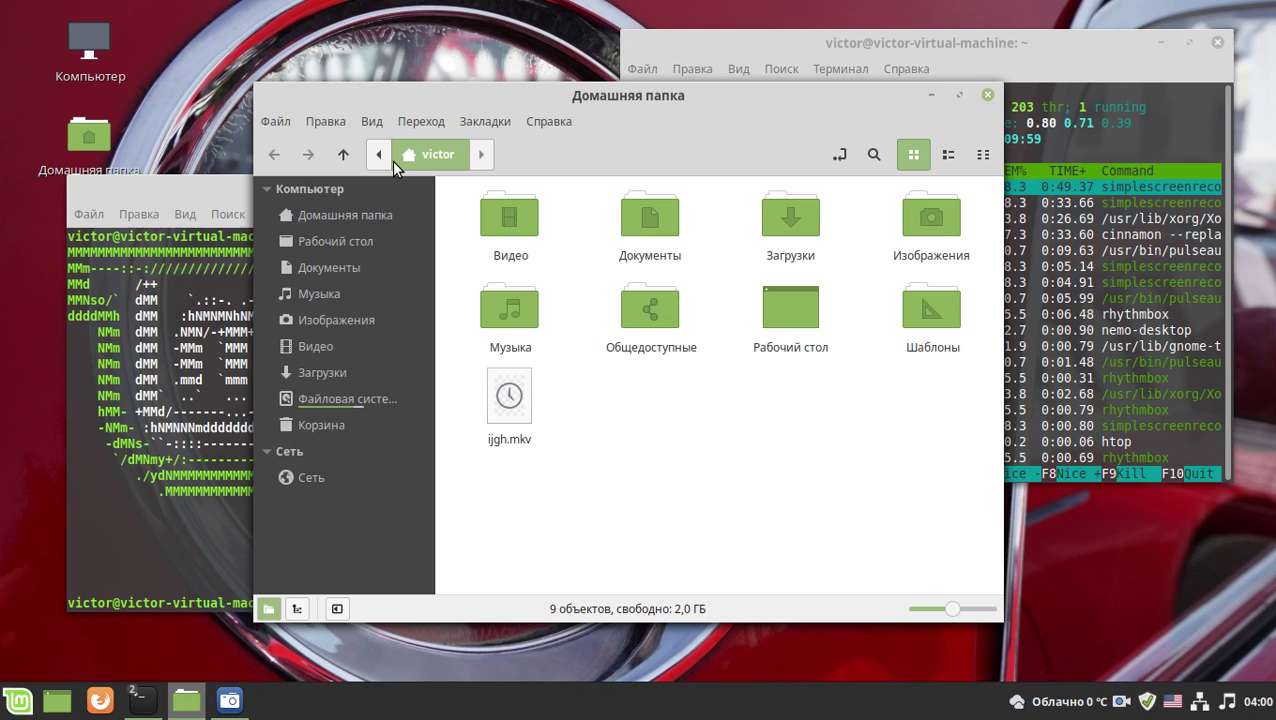
drag(704, 124, 912, 128)
click(763, 129)
click(788, 189)
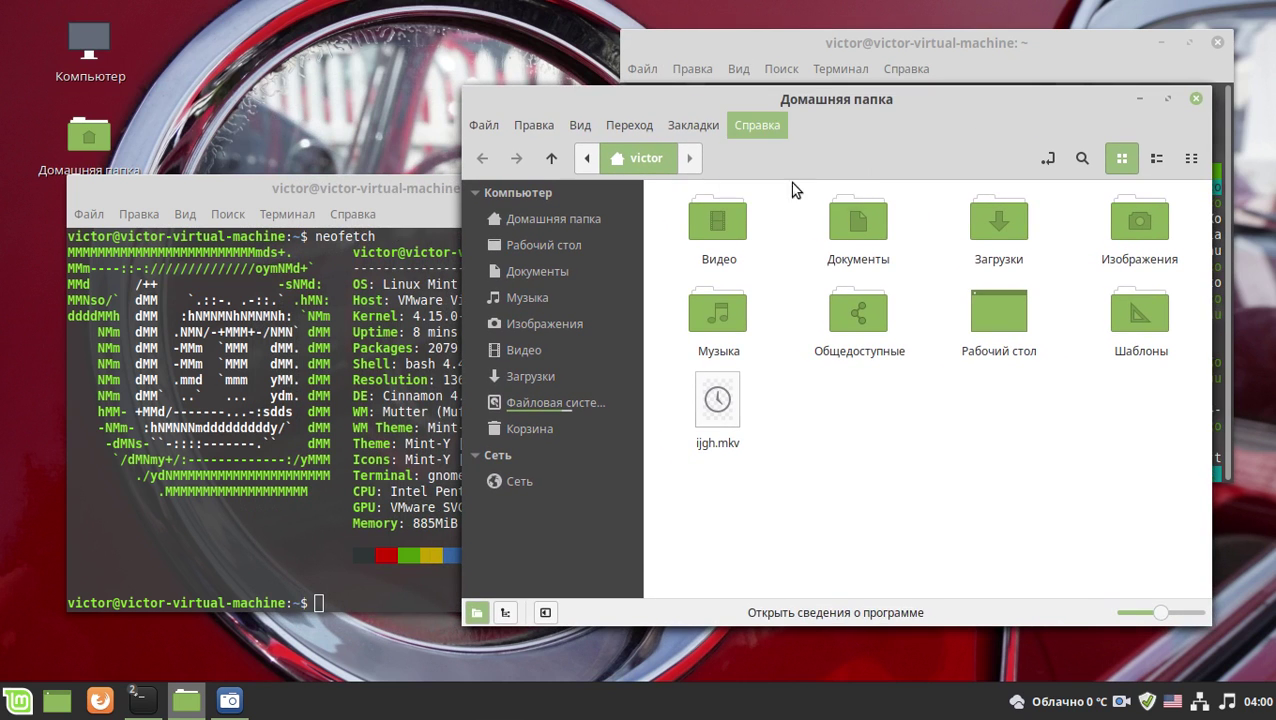
click(975, 526)
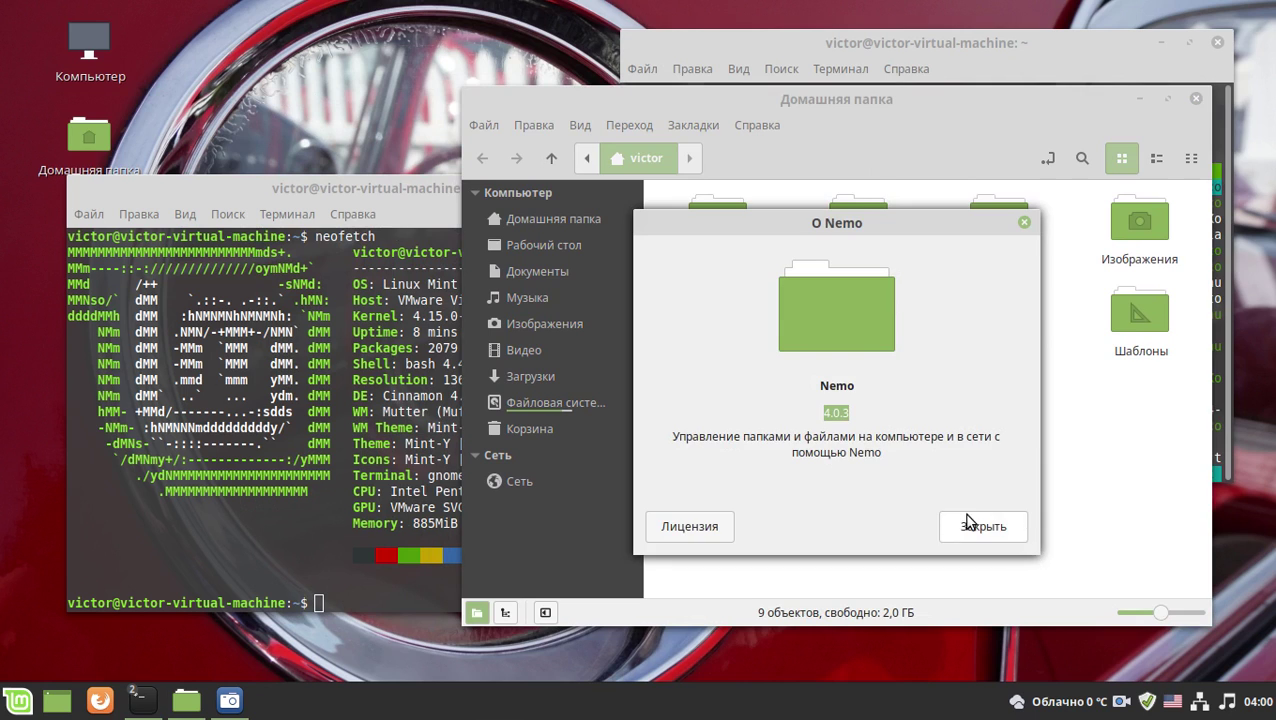
- Open a second home folder window, look through its Видео and Музыка folders, and move the window aside
double_click(88, 138)
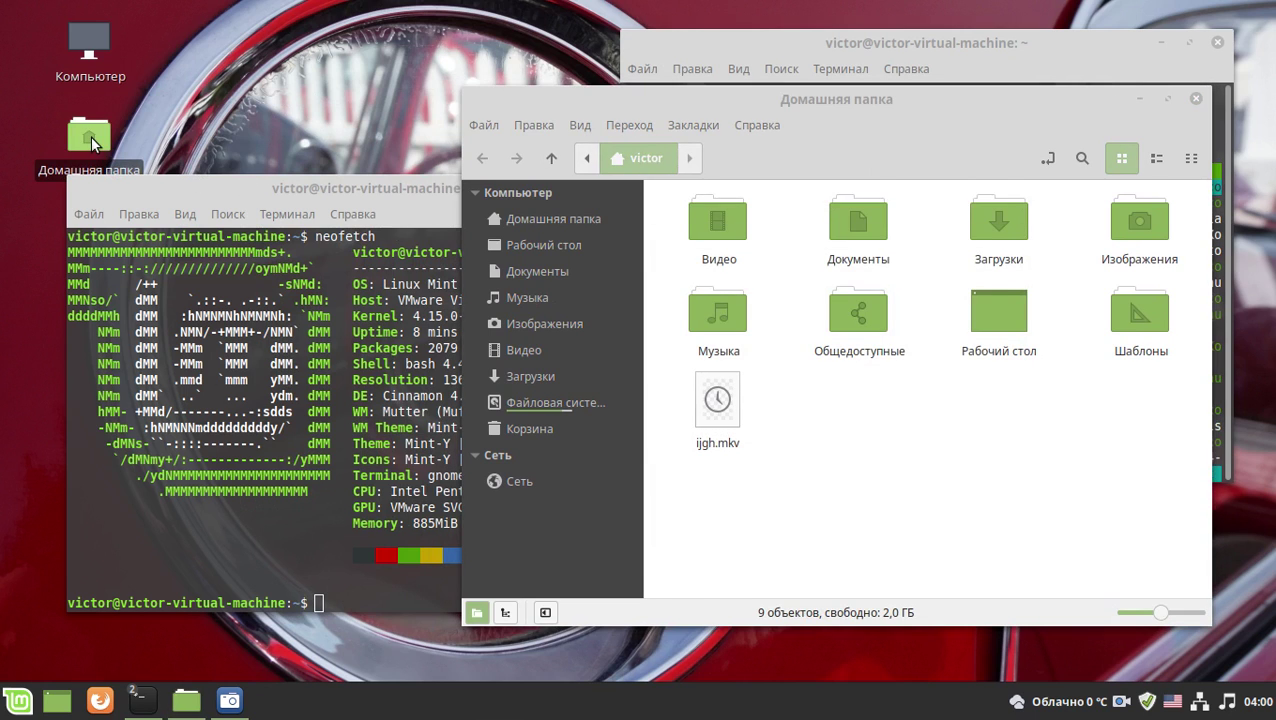
drag(670, 117, 497, 130)
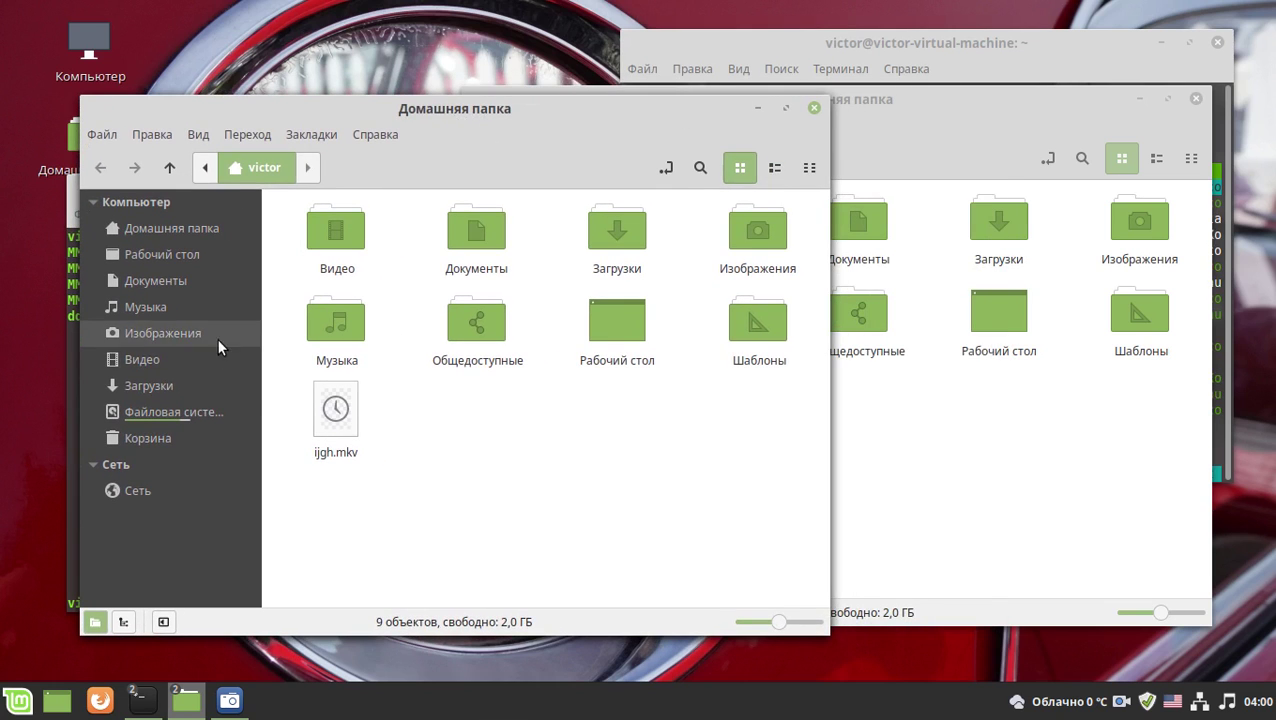
click(197, 352)
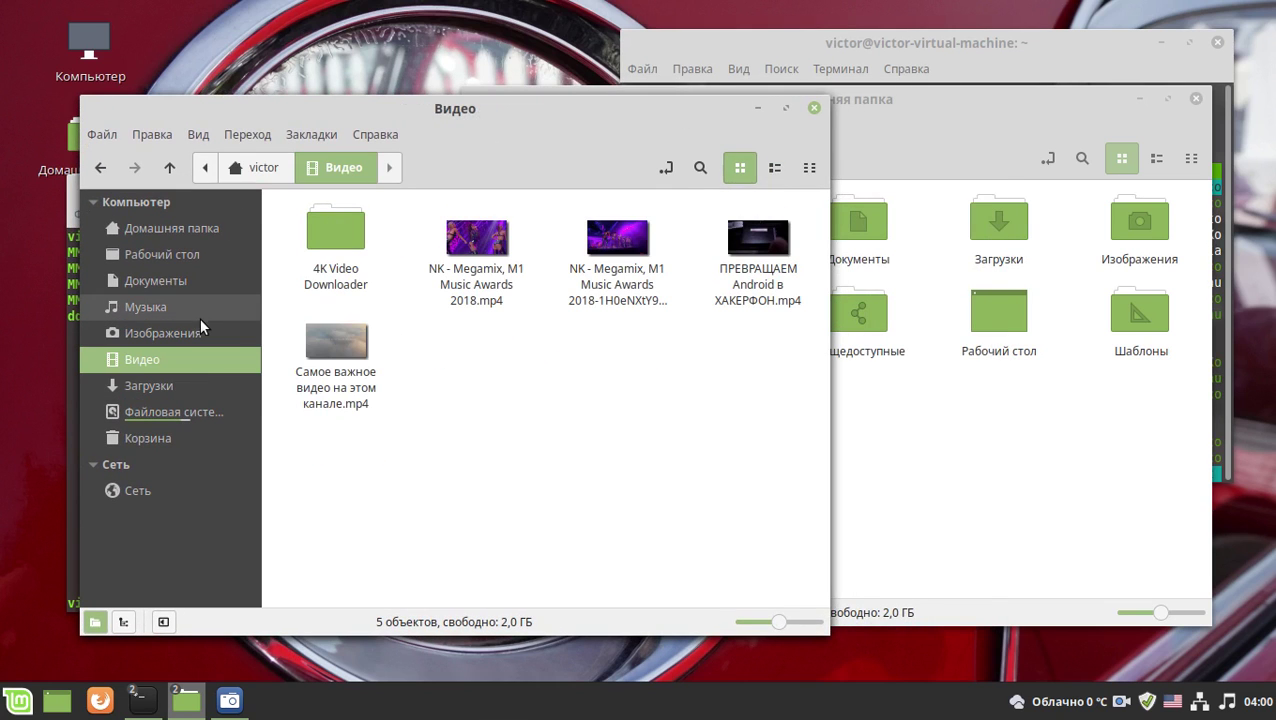
click(199, 309)
drag(683, 139, 955, 163)
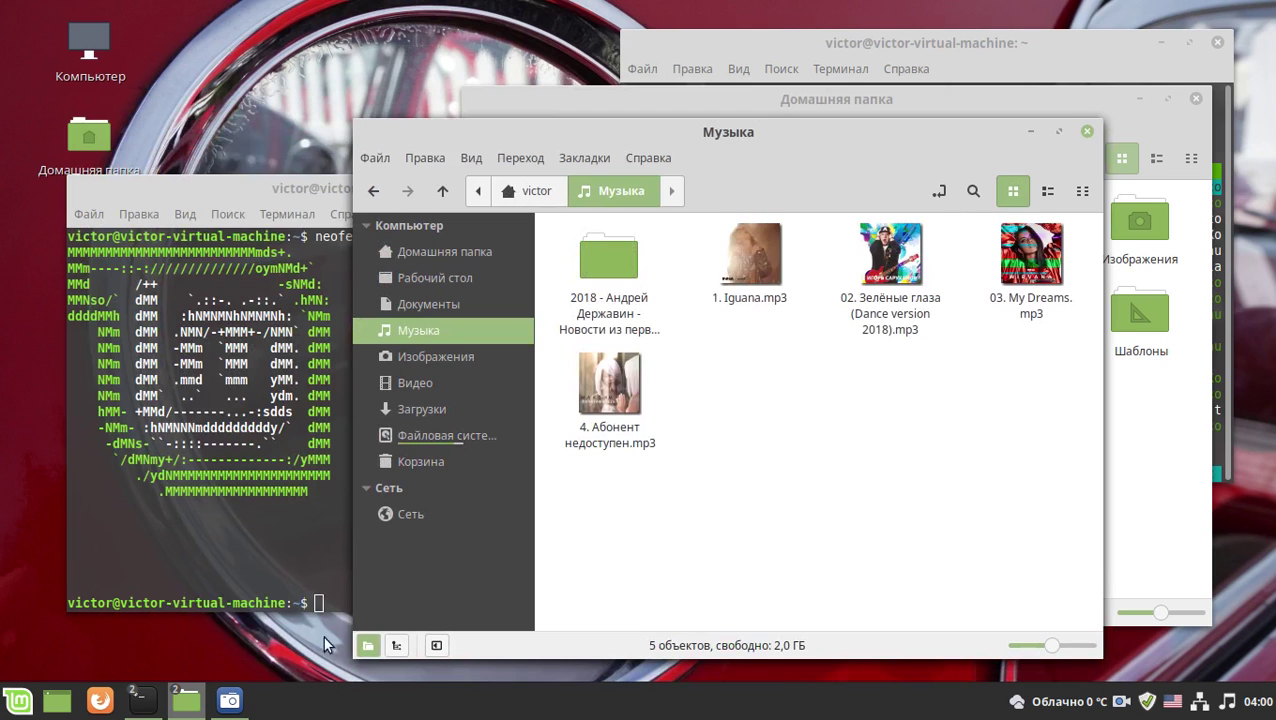
- Clear the desktop by closing both file manager windows and the neofetch terminal, and minimizing the htop window
mouse_move(143, 705)
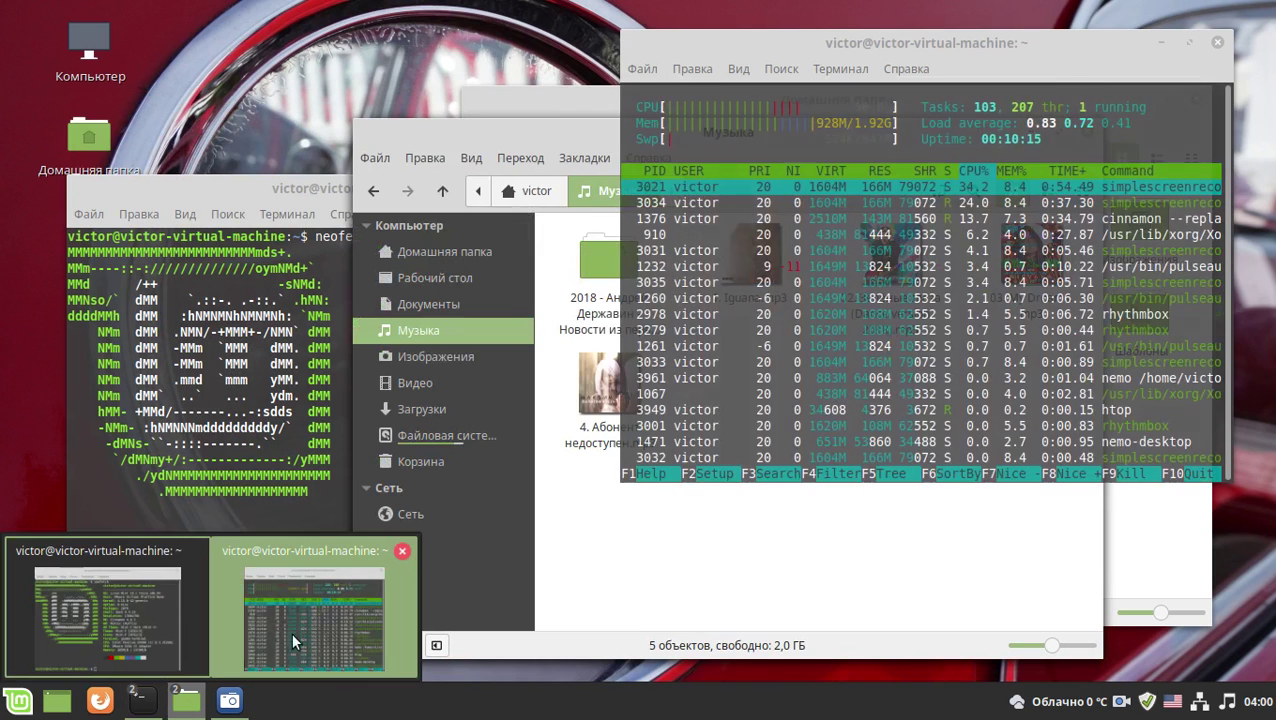
mouse_move(187, 700)
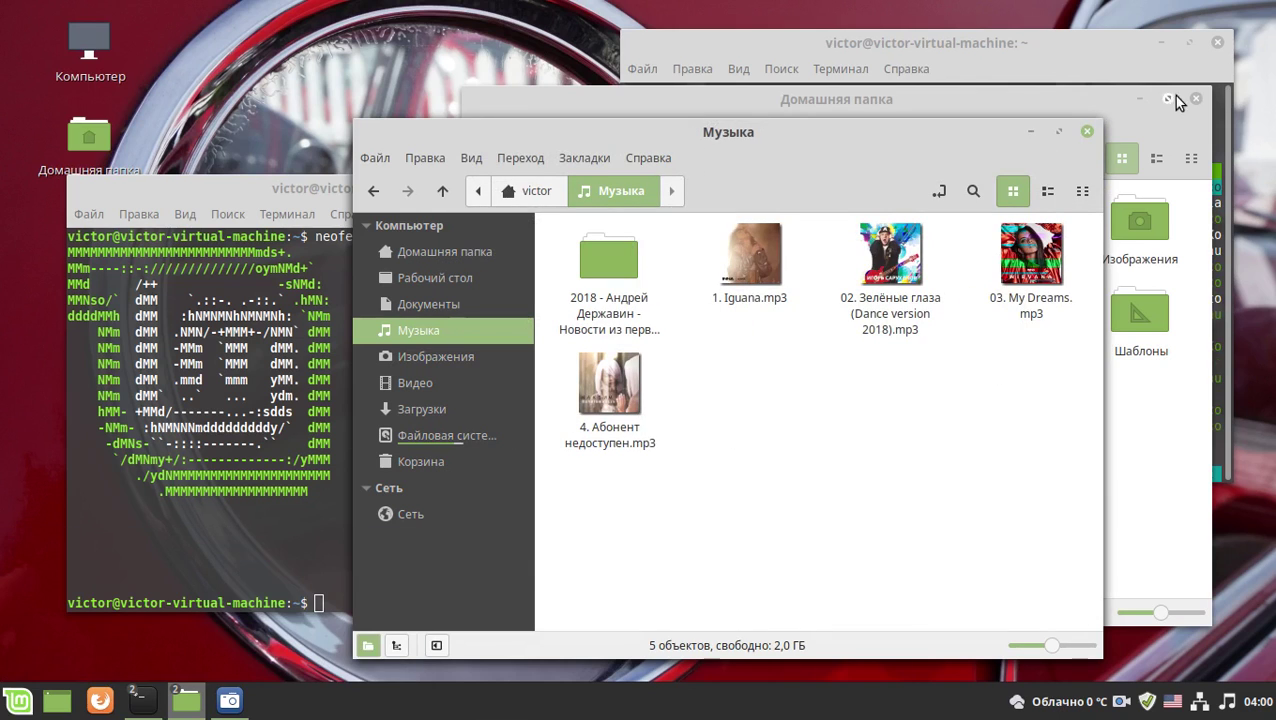
click(1087, 132)
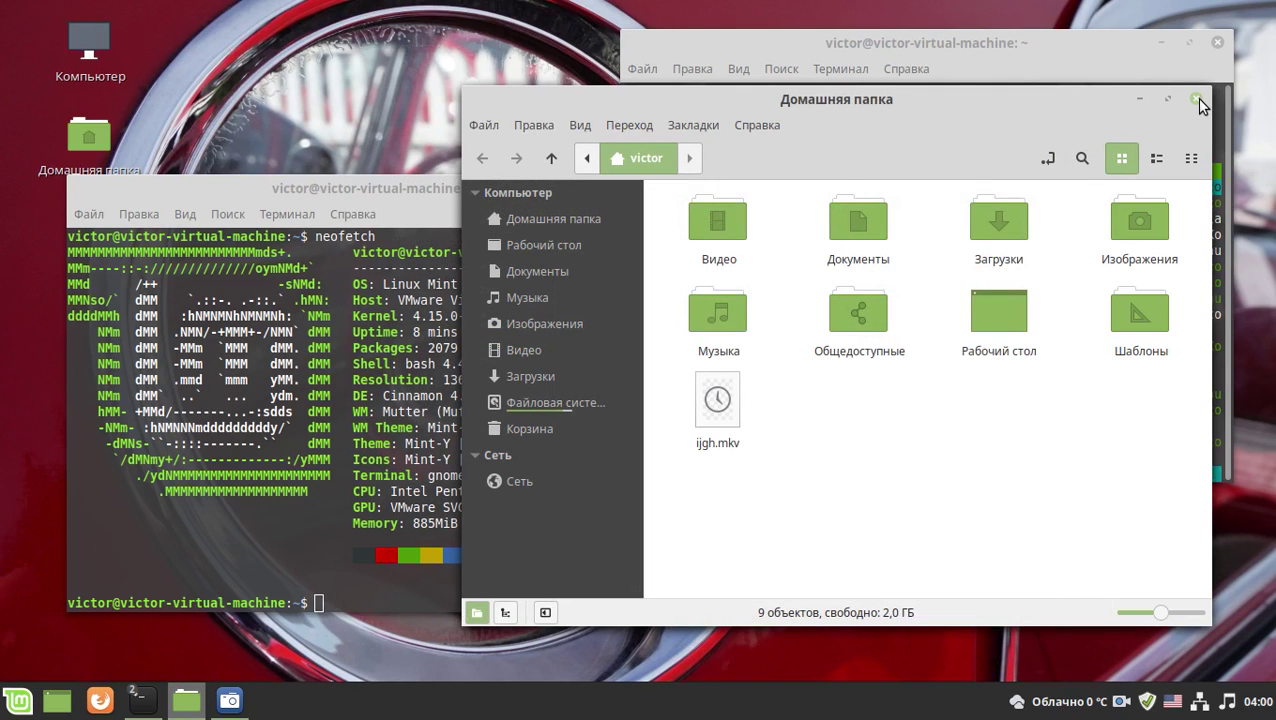
click(1196, 98)
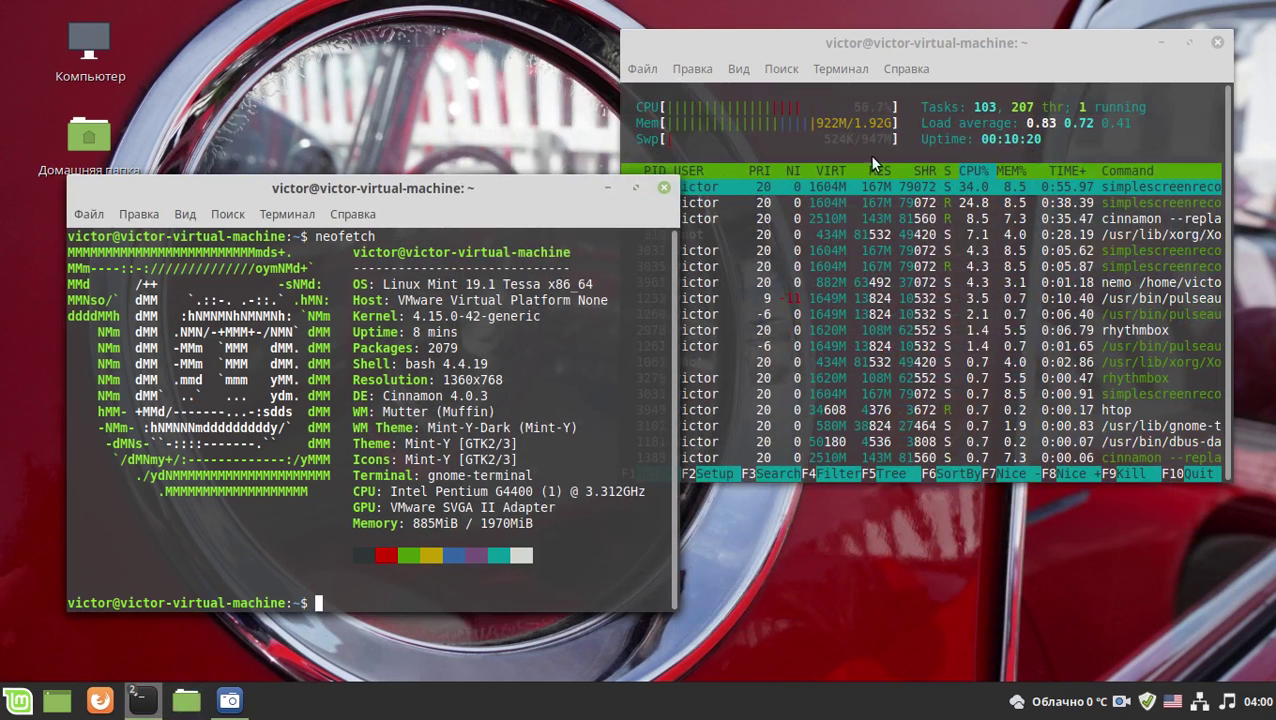
click(667, 191)
click(1159, 45)
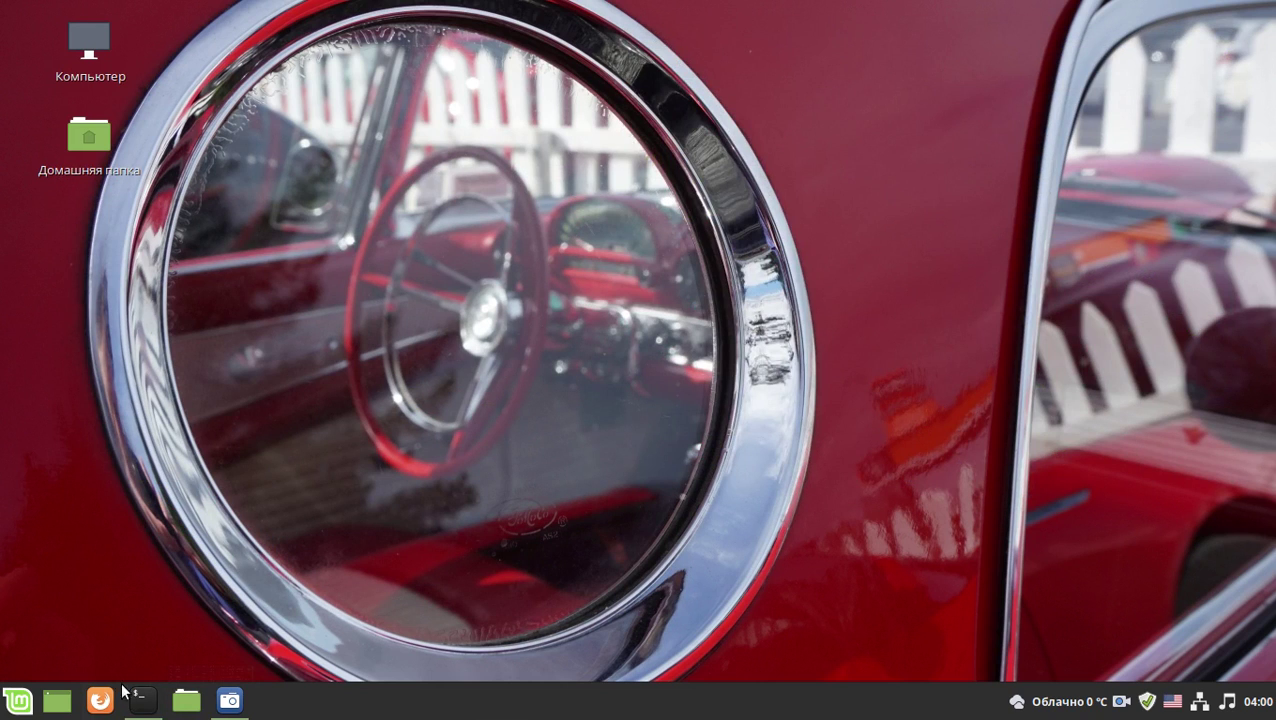
- Open the system settings in a maximized window and go to the Темы page
click(17, 700)
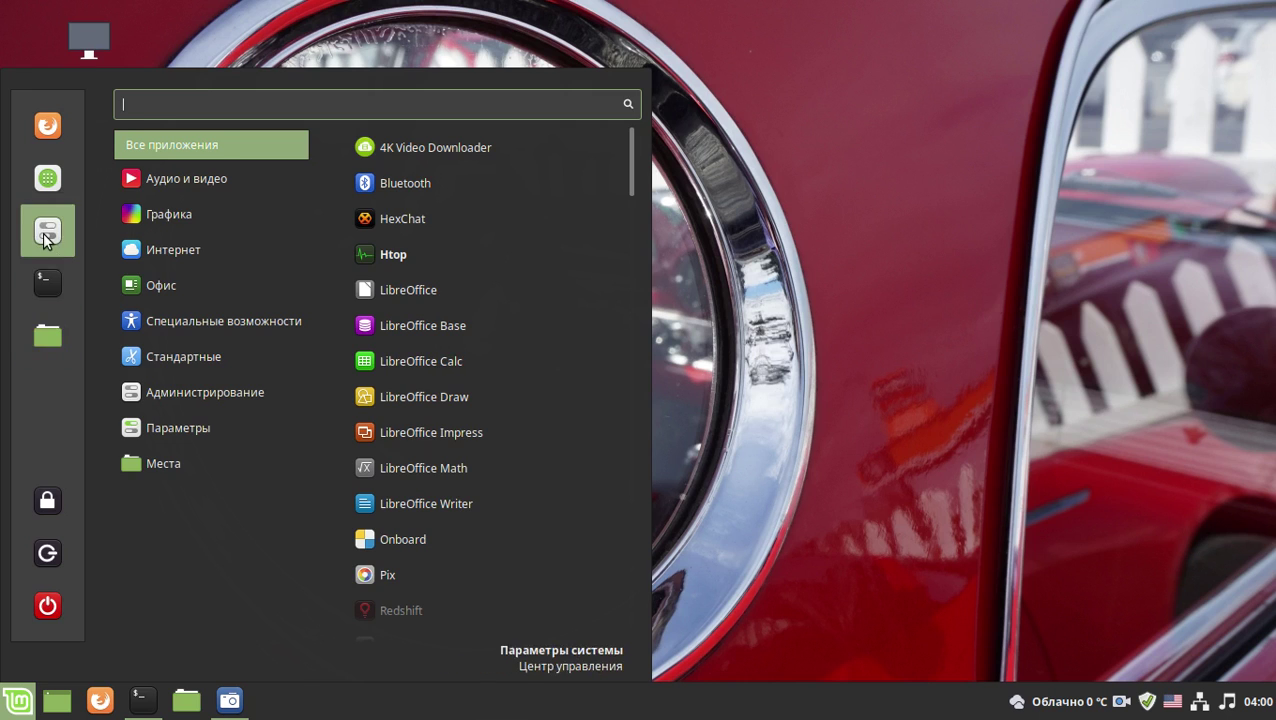
click(45, 232)
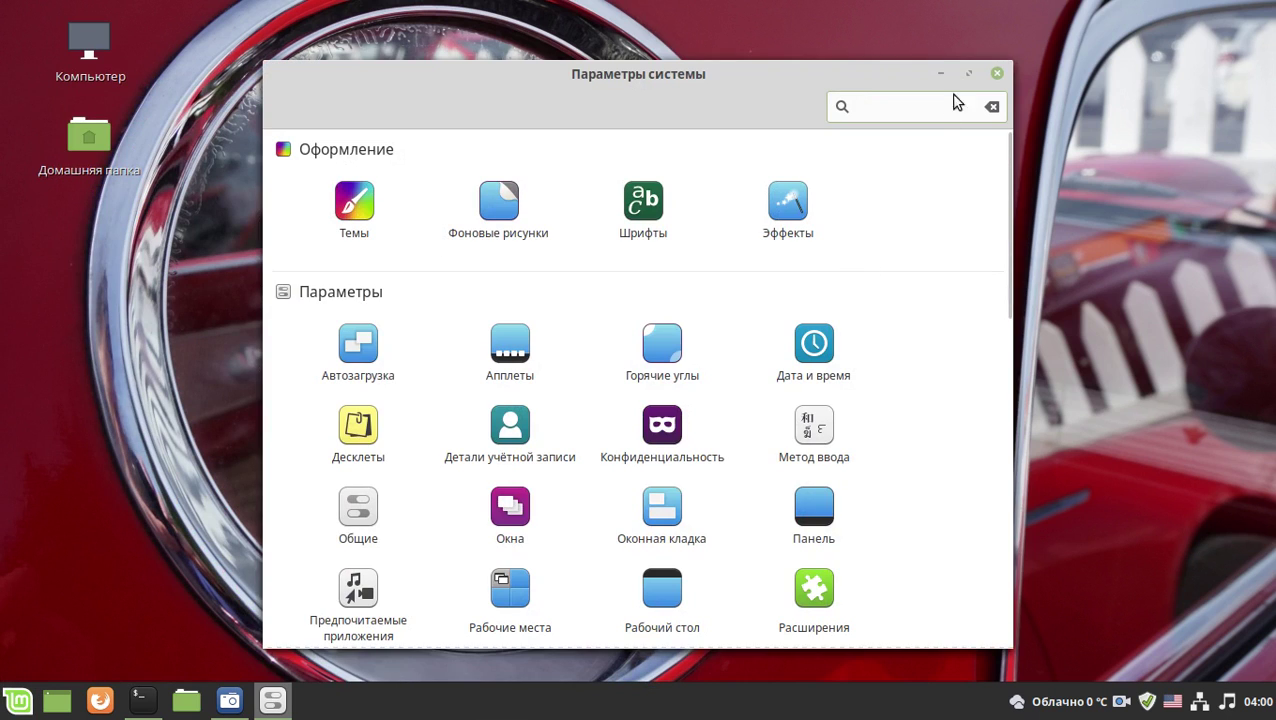
click(968, 73)
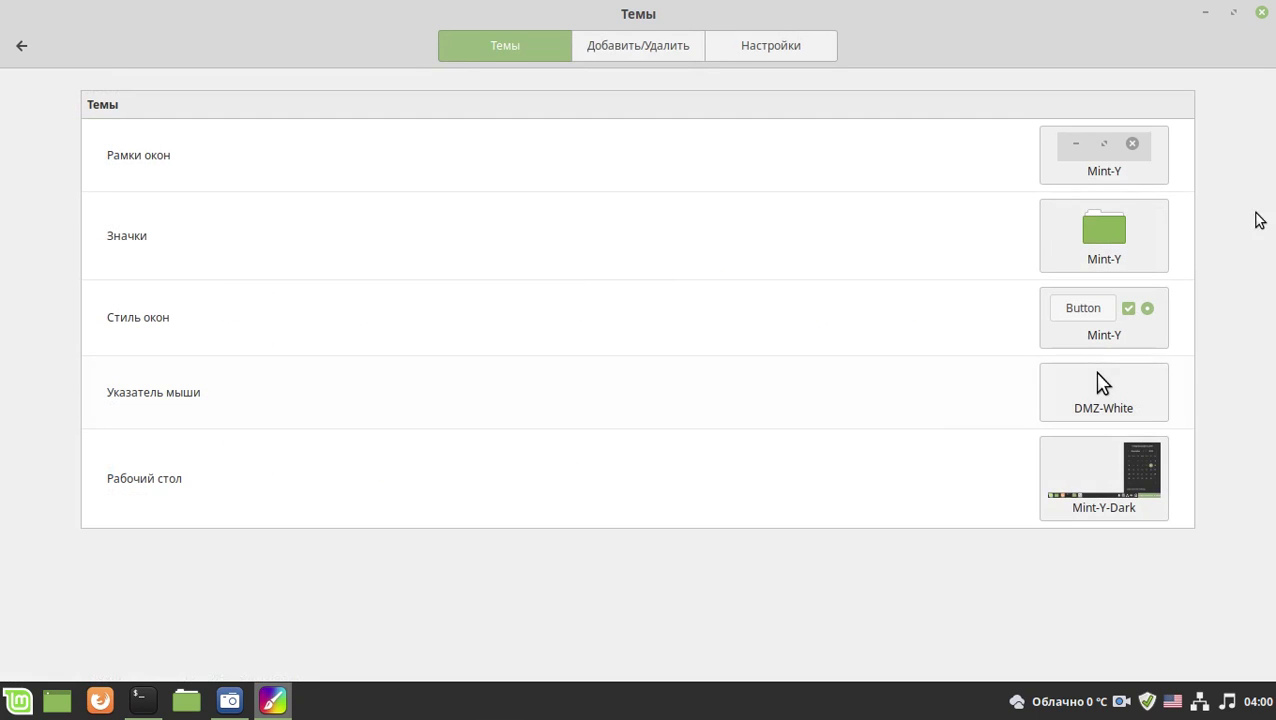
- Look through the available window border and icon themes without choosing a different one
click(1109, 148)
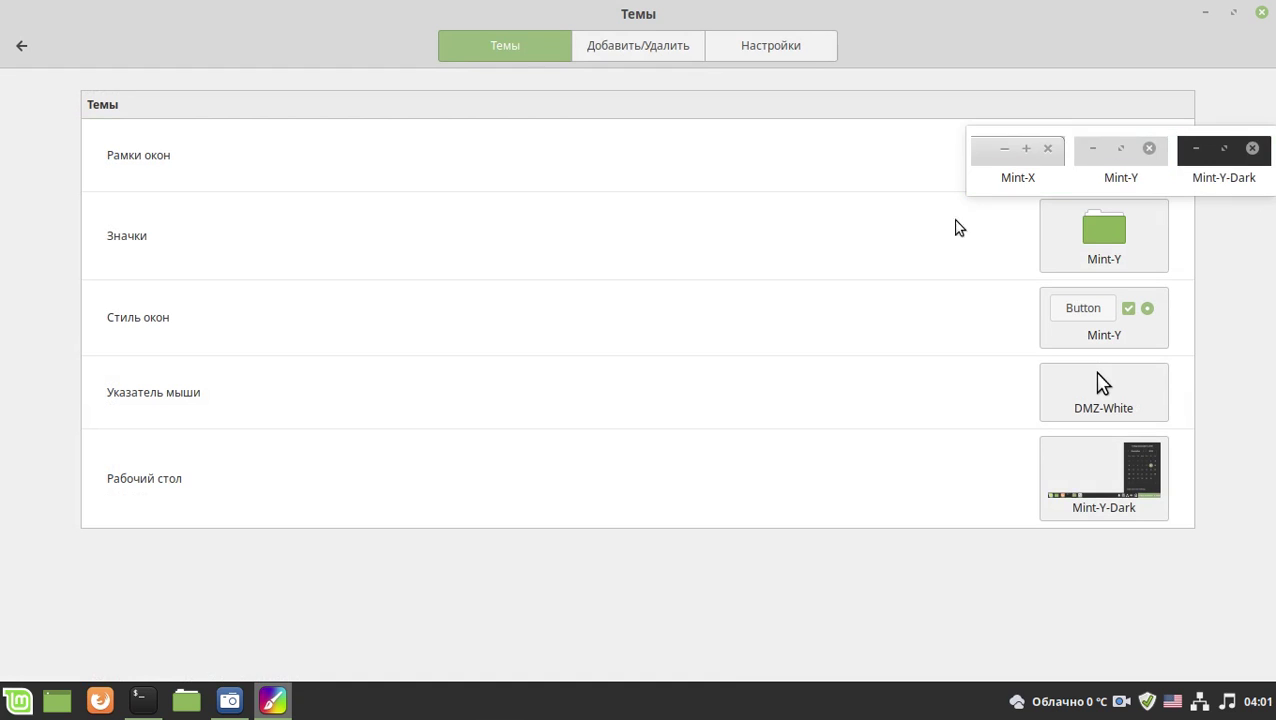
click(990, 245)
click(1101, 243)
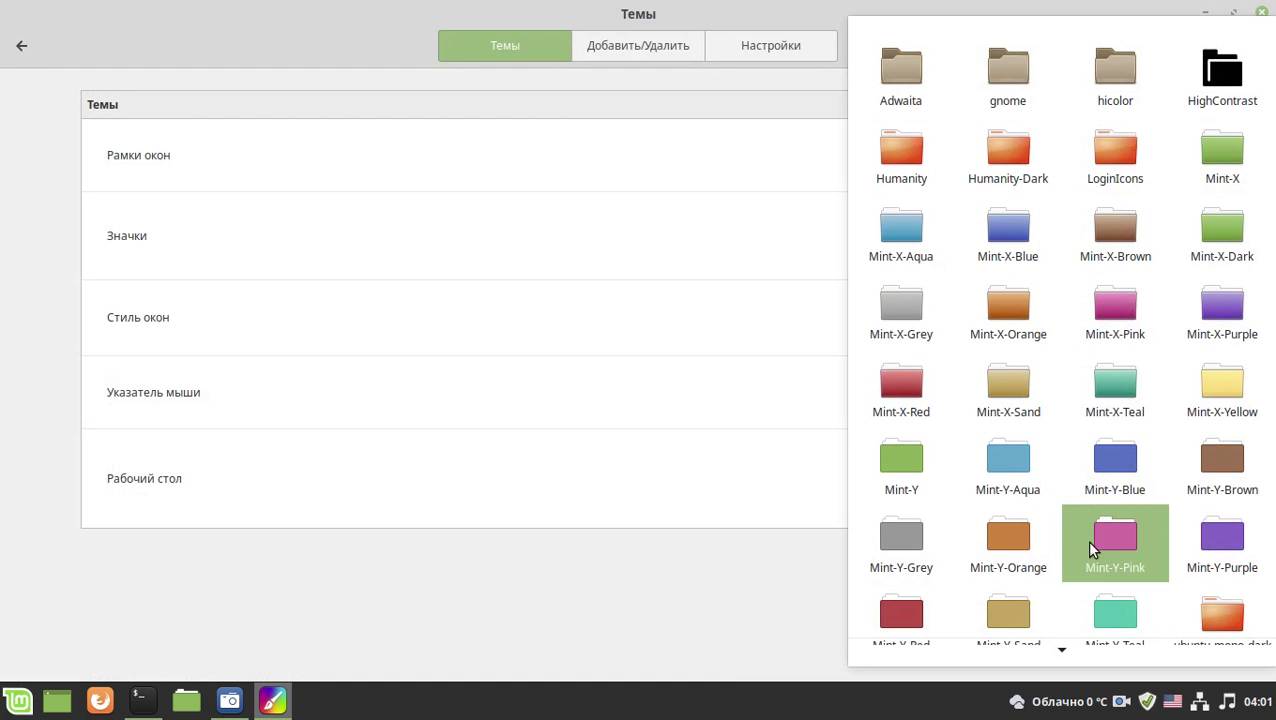
scroll(1166, 258, down, 2)
scroll(1152, 340, up, 2)
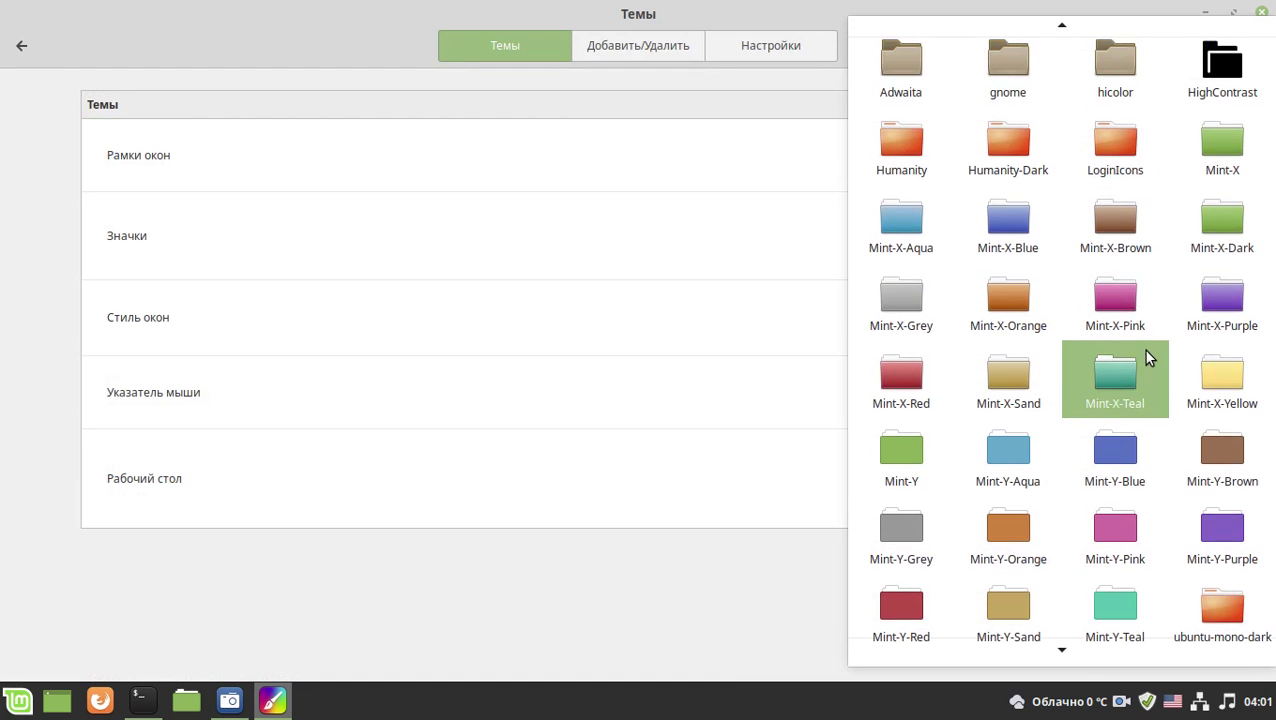
click(776, 172)
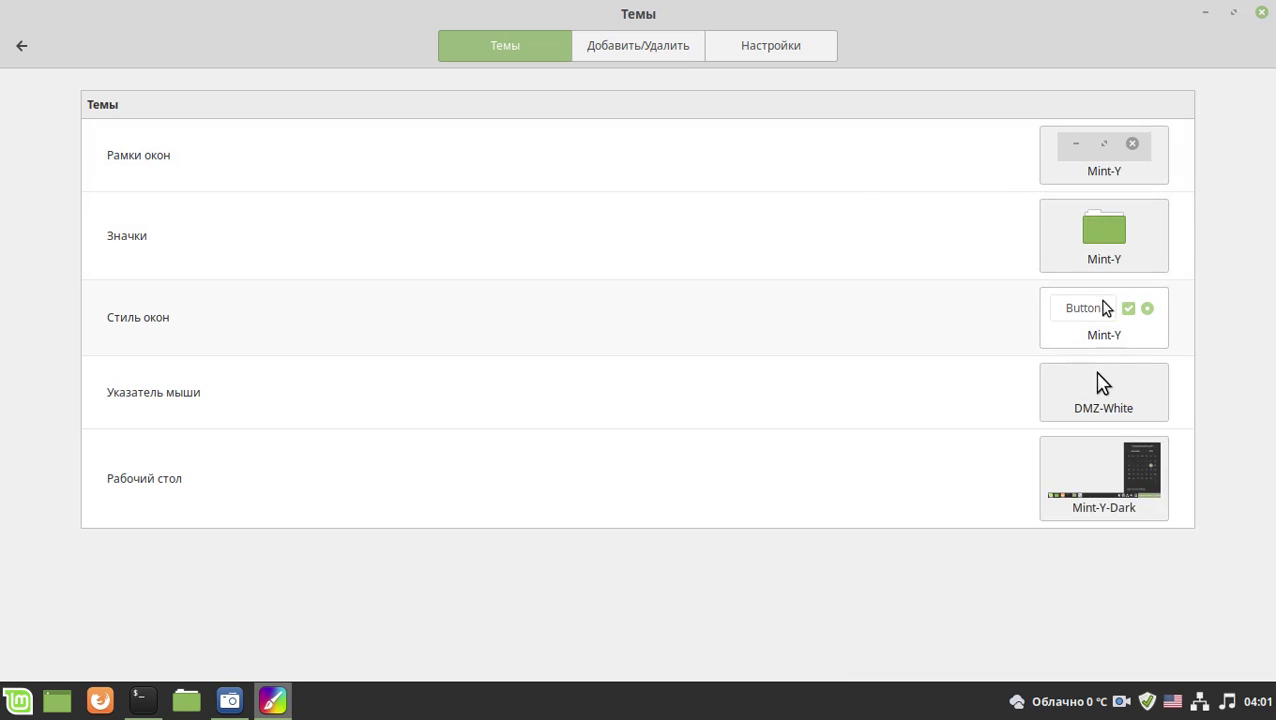
- View the available window styles and mouse pointer themes, leaving the current choices in place
click(1099, 326)
scroll(916, 567, down, 1)
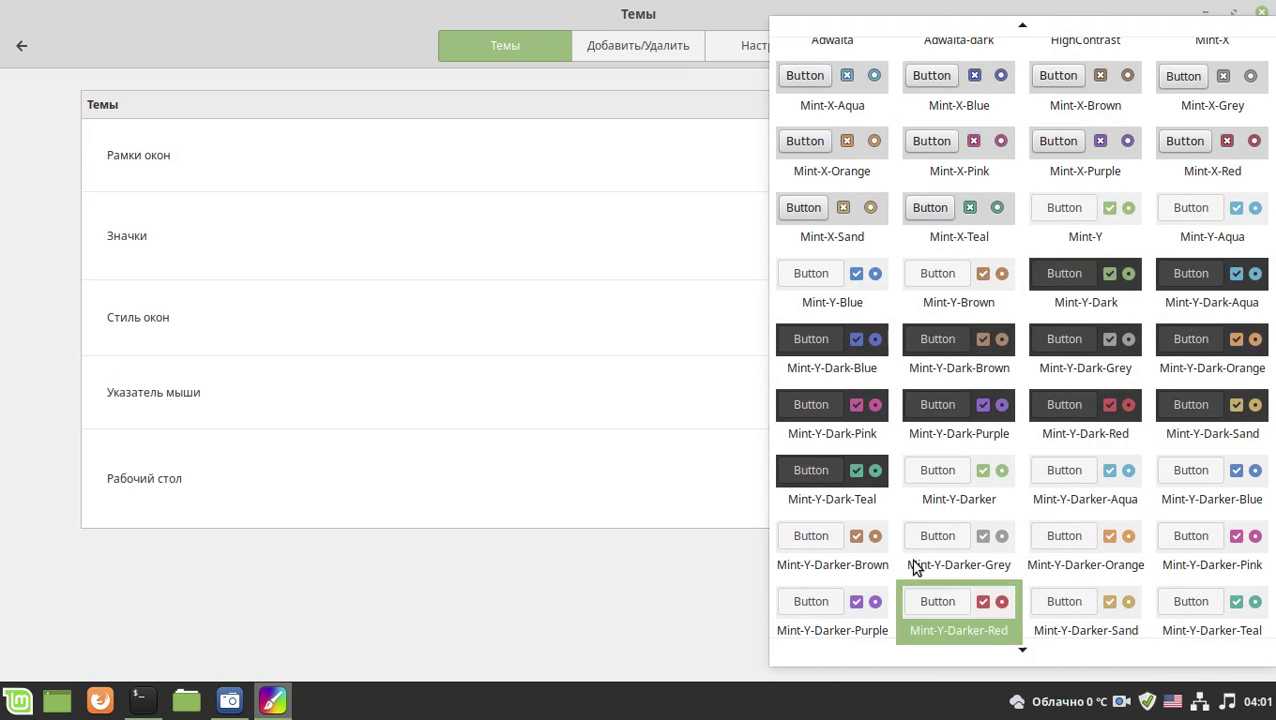
click(634, 266)
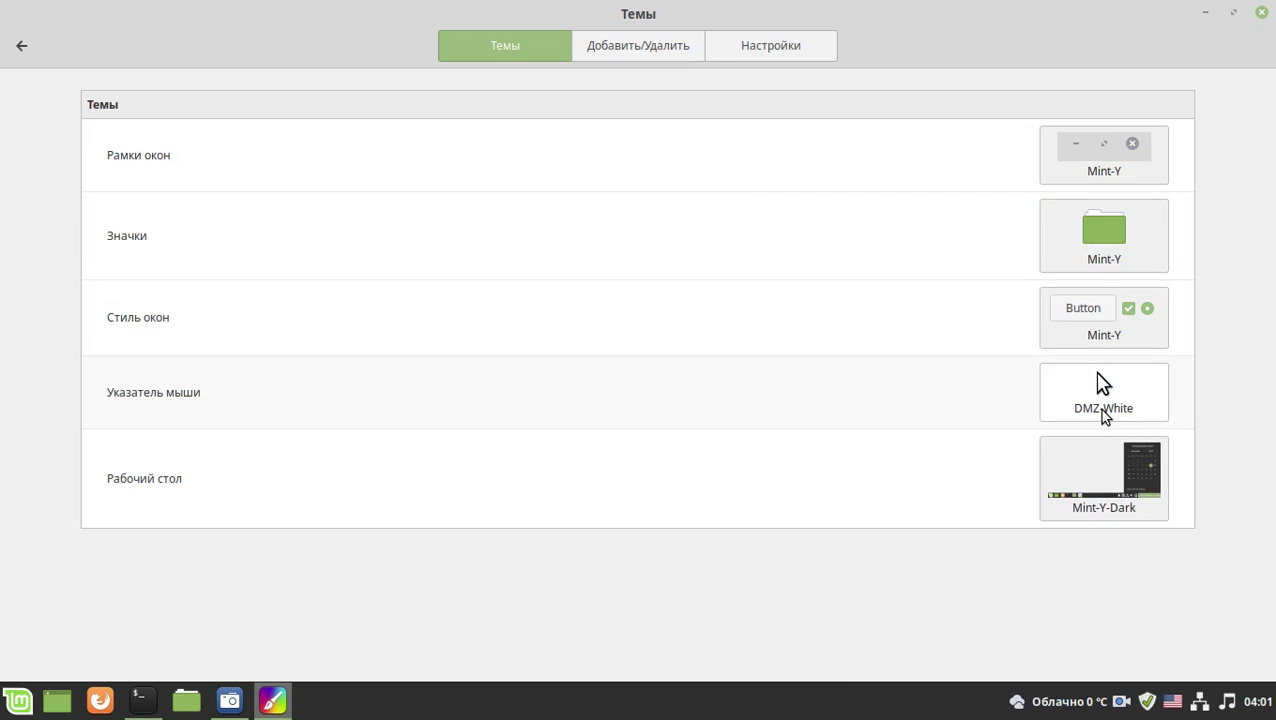
click(1104, 415)
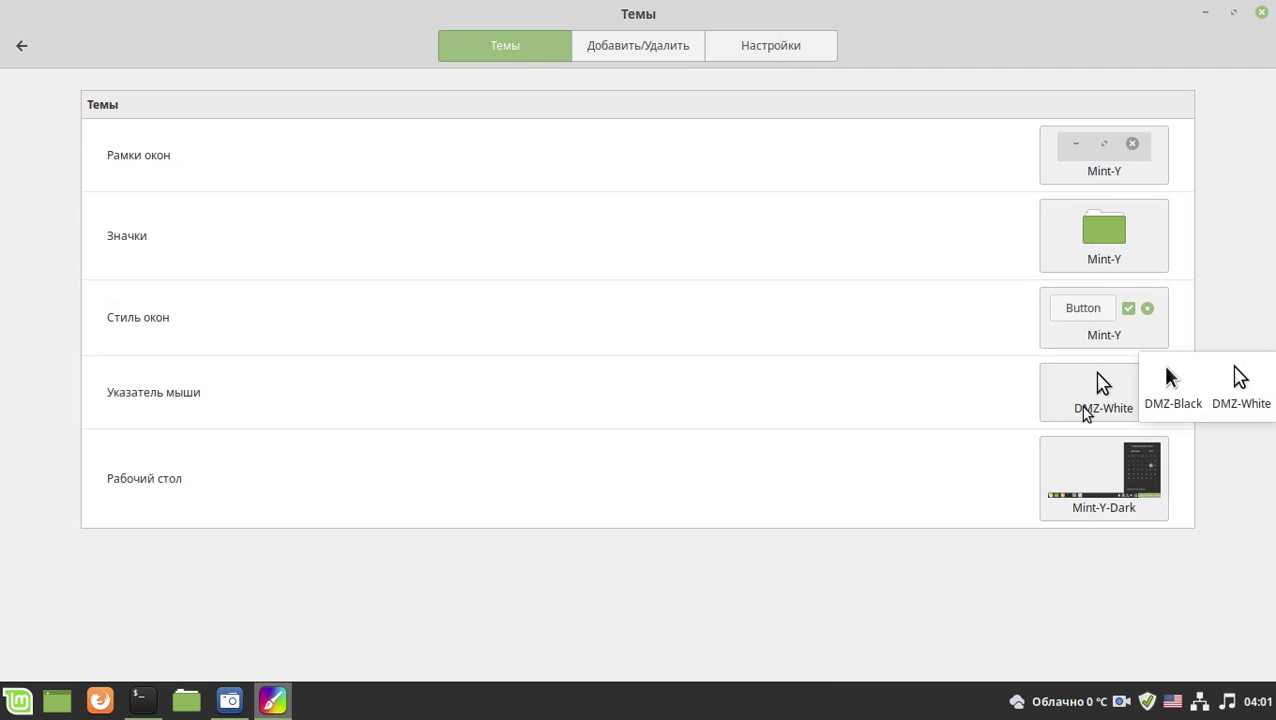
click(827, 452)
- Browse the list of available desktop themes and dismiss it without choosing one
click(1100, 478)
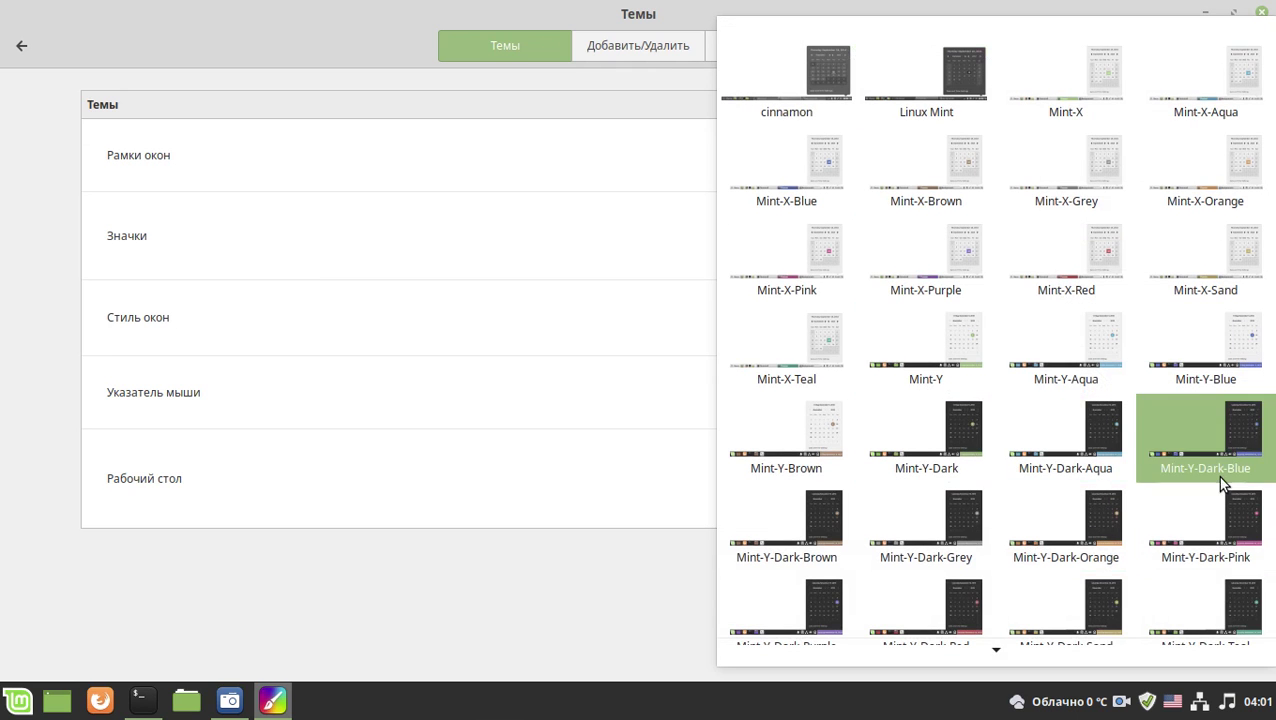
scroll(1200, 478, down, 2)
scroll(1170, 483, down, 1)
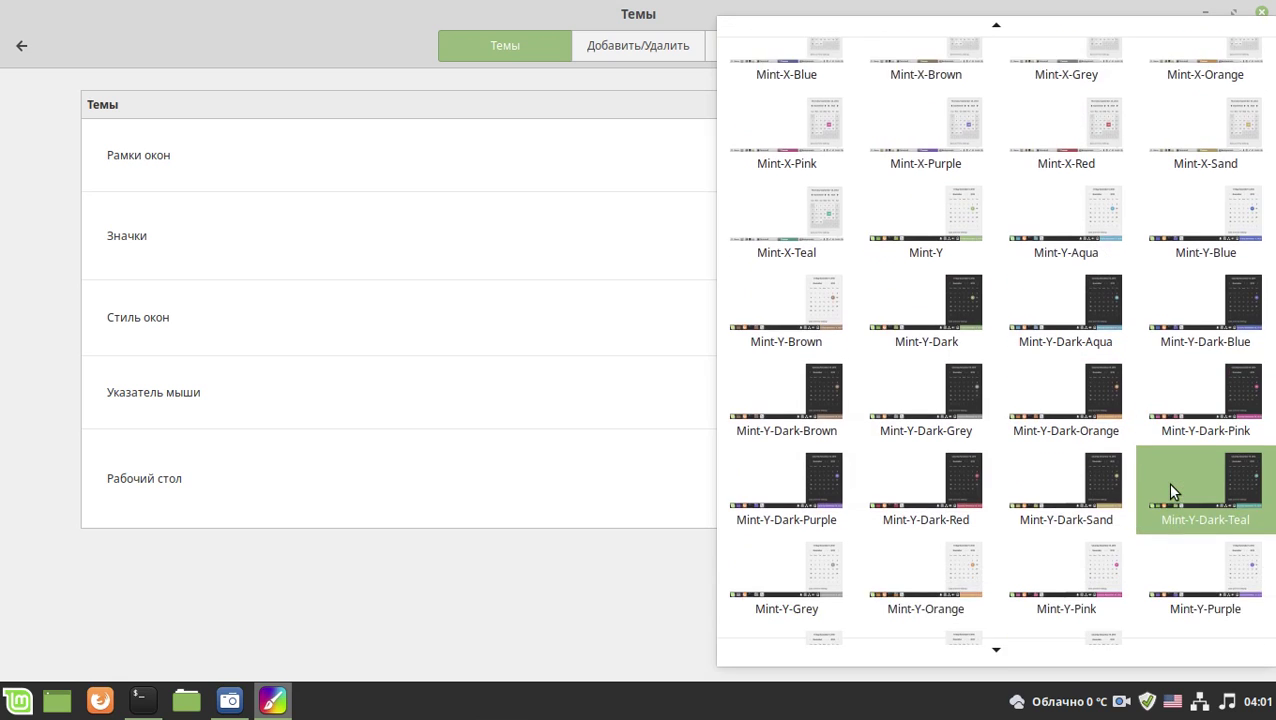
scroll(1168, 481, down, 1)
click(632, 466)
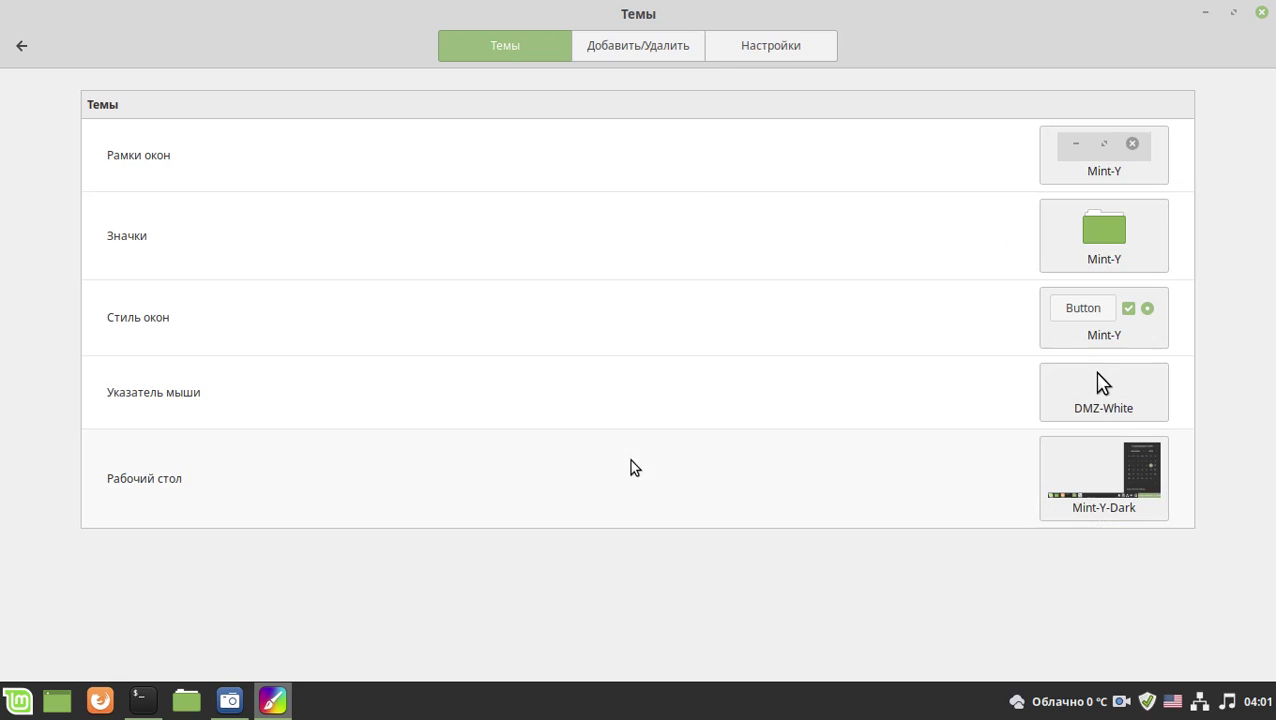
- Leave the theme settings, view the Эффекты page and return to the settings overview
click(38, 52)
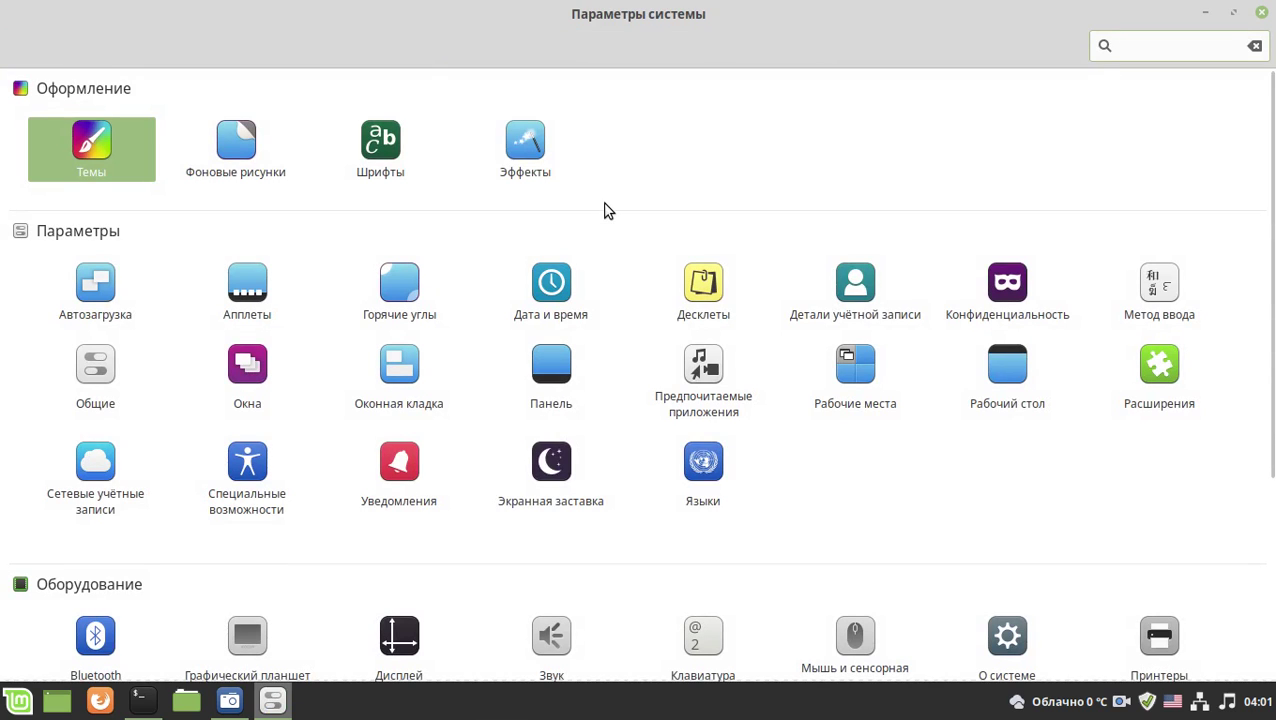
click(527, 146)
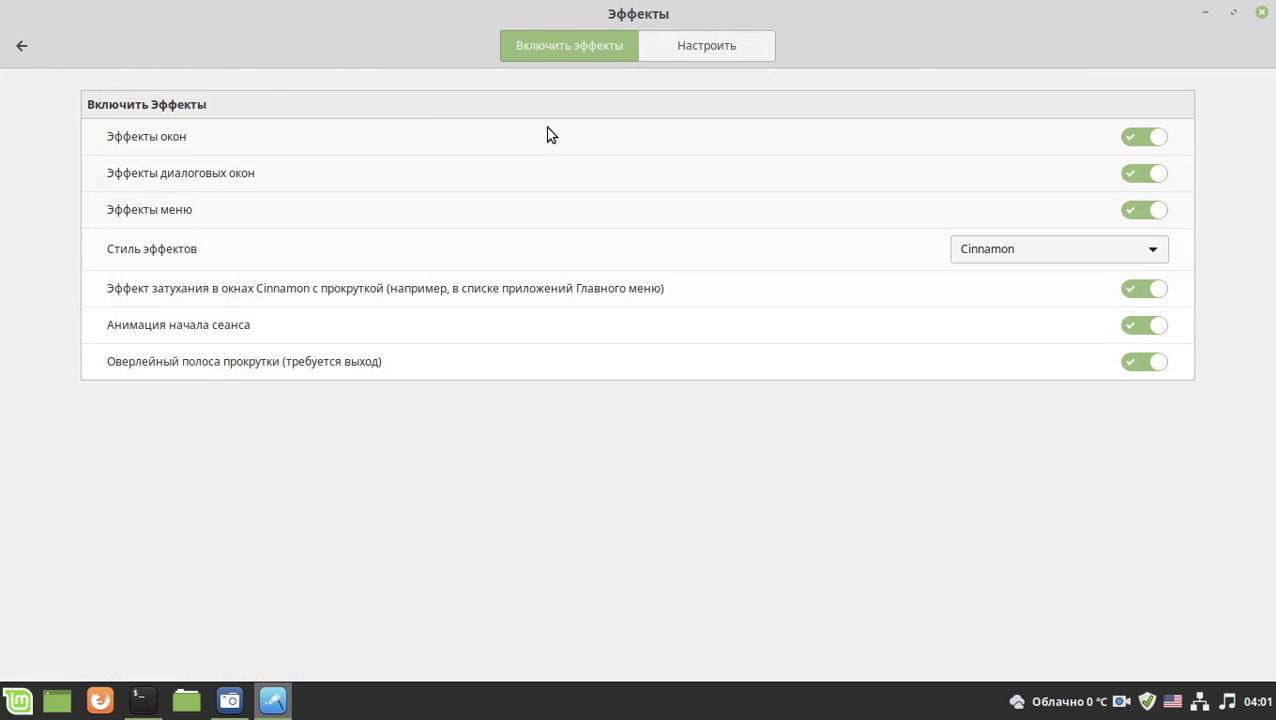
click(24, 48)
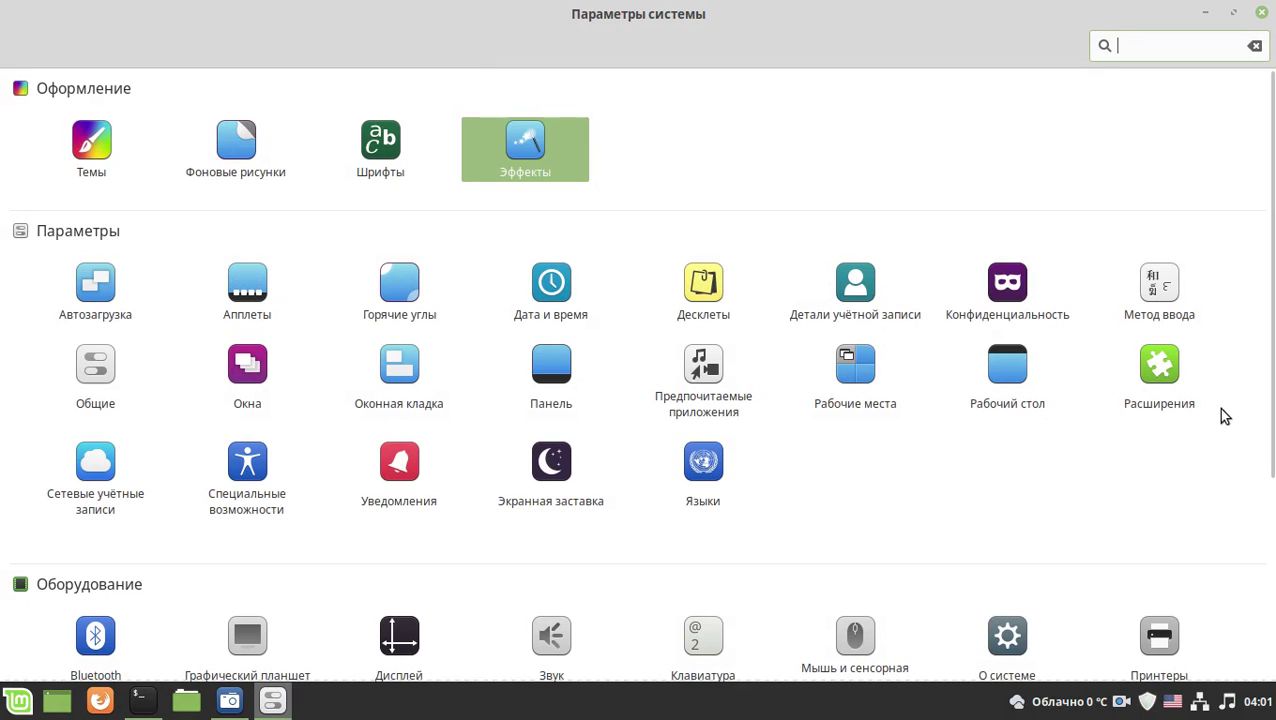
- Open the Расширения page and browse the extensions available for download
click(1163, 392)
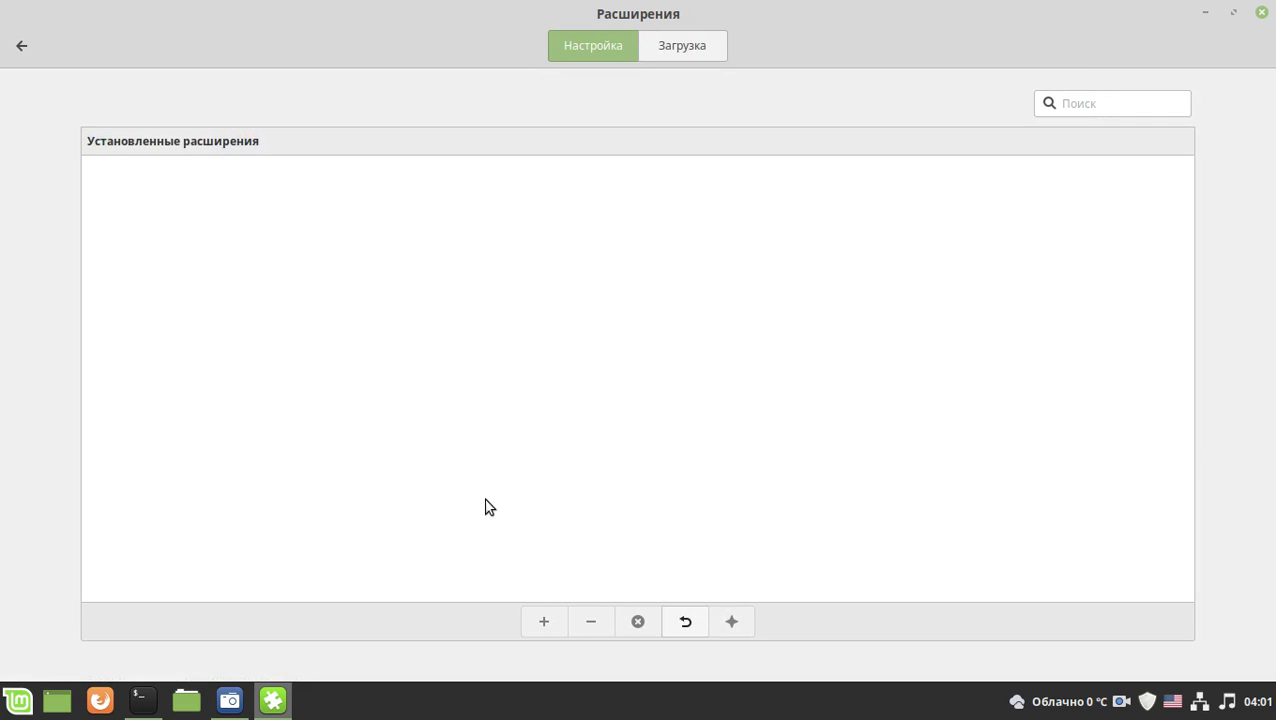
click(674, 42)
click(760, 458)
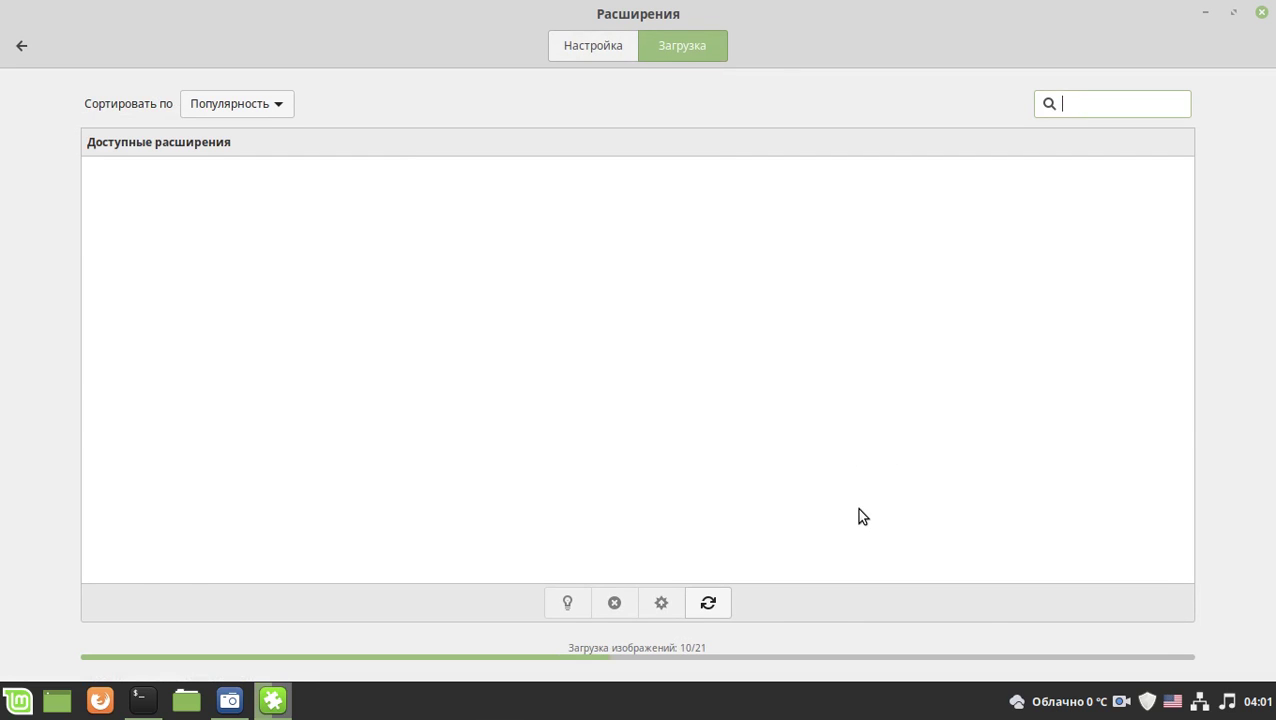
scroll(736, 407, down, 5)
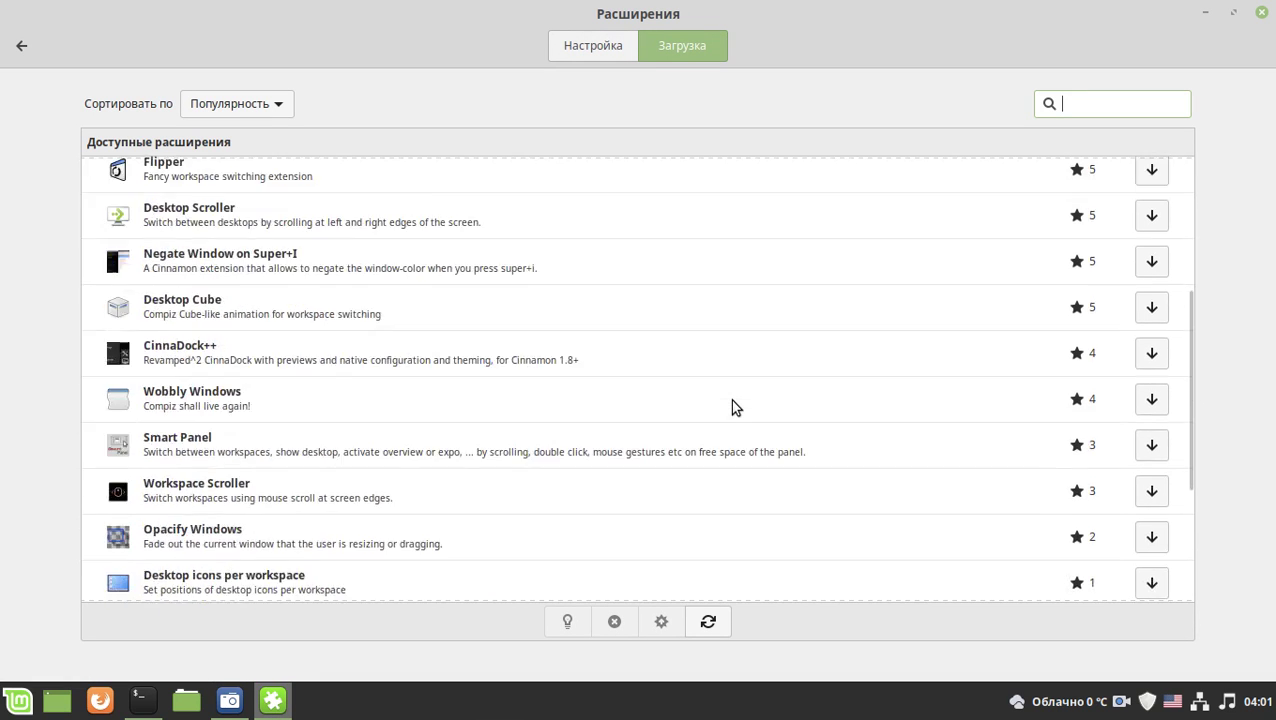
scroll(731, 405, down, 3)
scroll(731, 404, up, 3)
scroll(731, 404, down, 3)
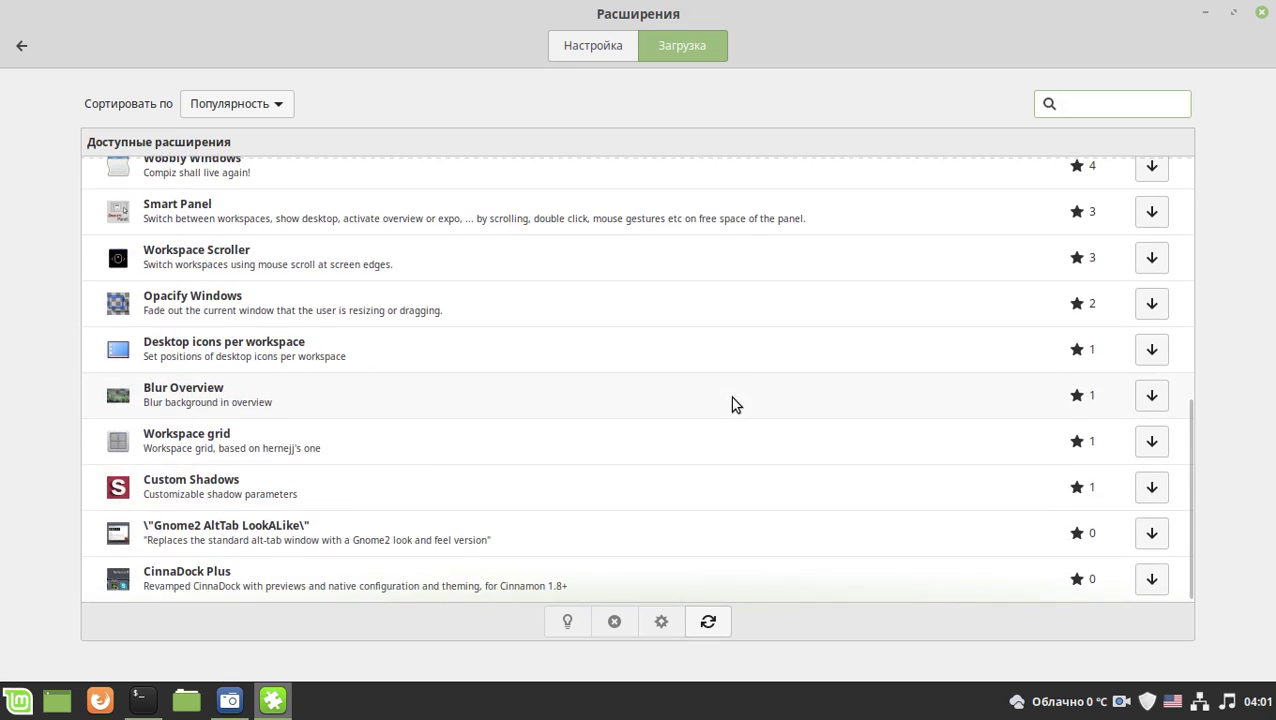
- Return to the start of the available extensions list, leave the Расширения page and close the system settings
scroll(731, 398, up, 10)
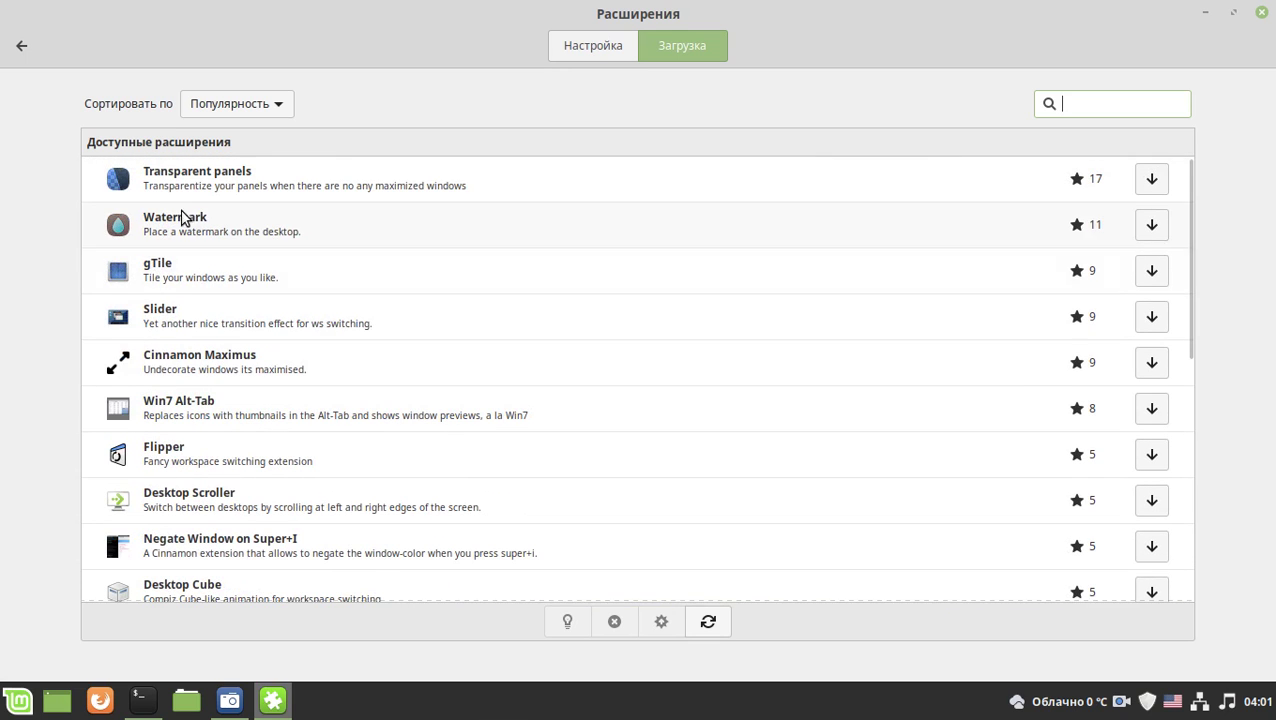
click(28, 48)
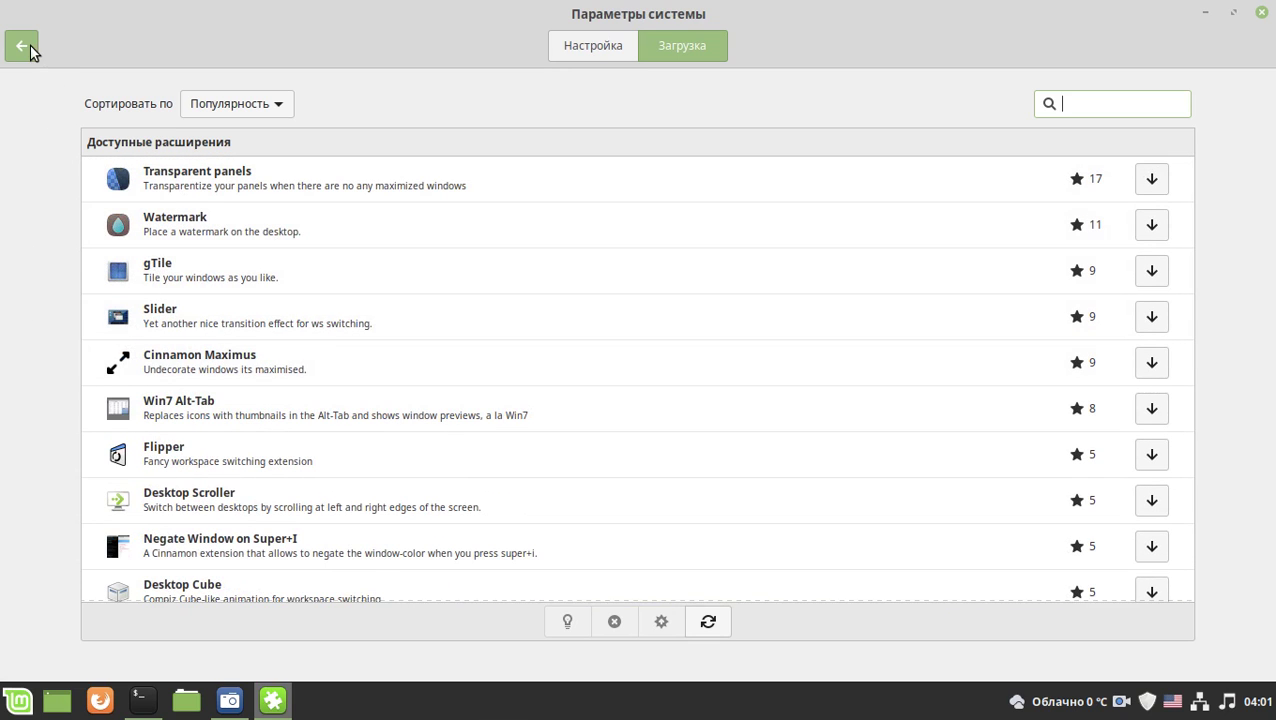
click(1262, 12)
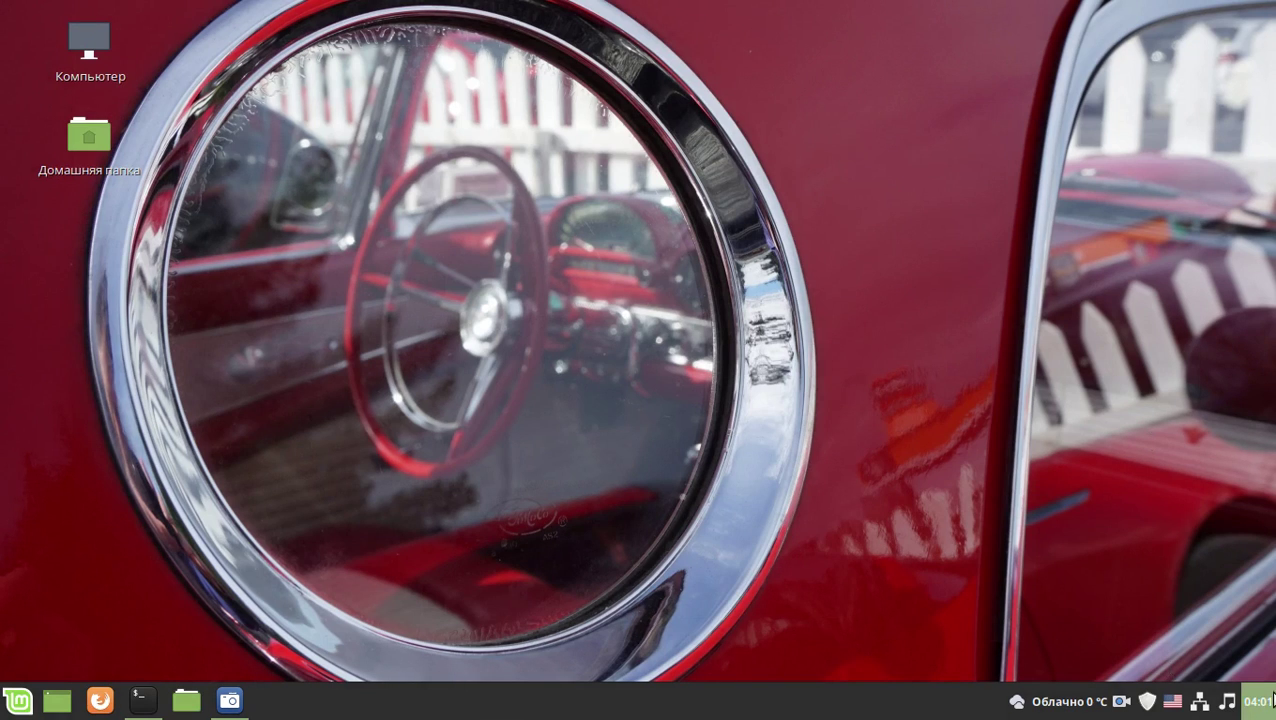
- View the weather applet's current conditions and forecast, and dismiss it
click(1057, 711)
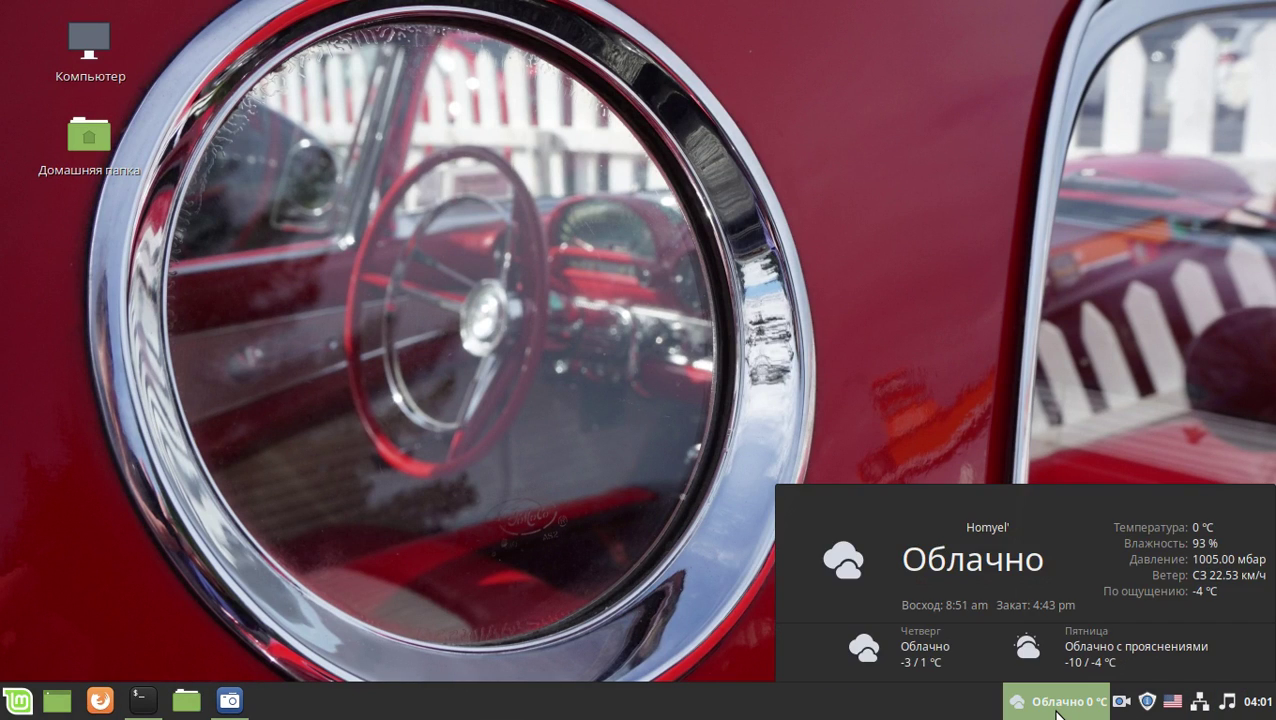
click(1057, 711)
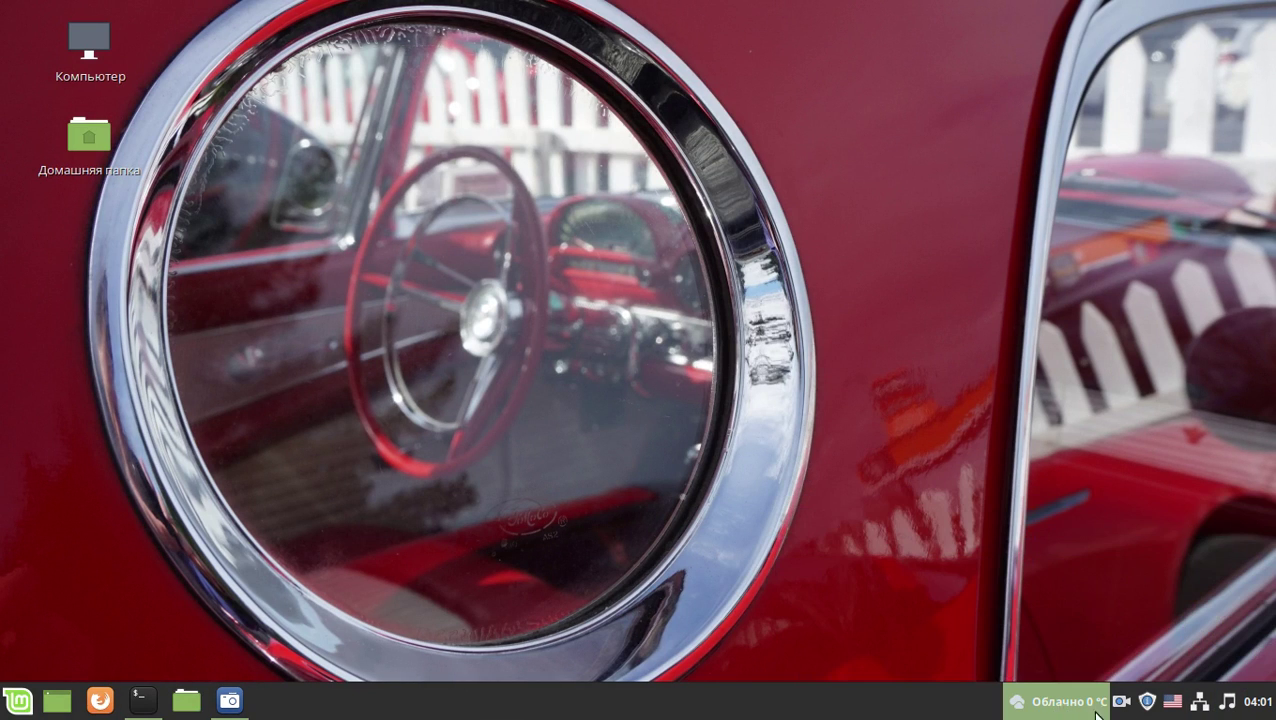
- Install the pending updates from the update manager, accepting the additional package python3-netifaces, authenticating with the account password and expanding the download details
click(1147, 703)
drag(745, 115, 743, 93)
click(716, 127)
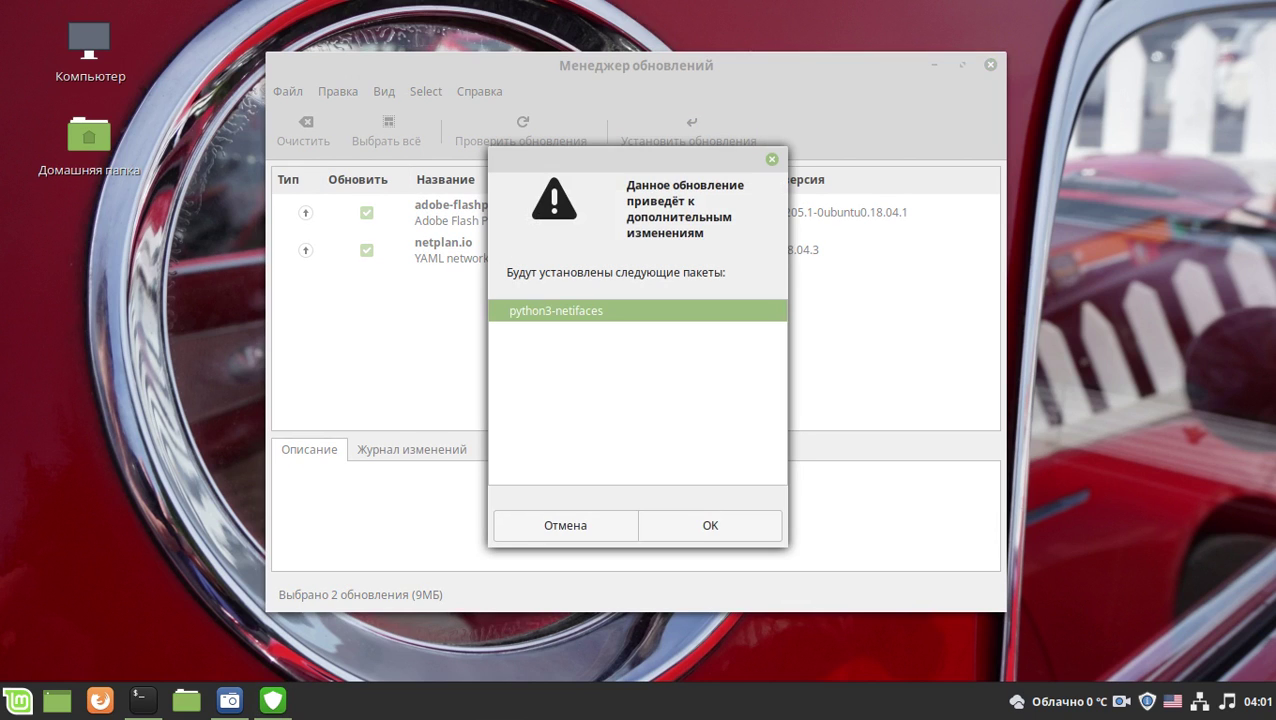
click(690, 527)
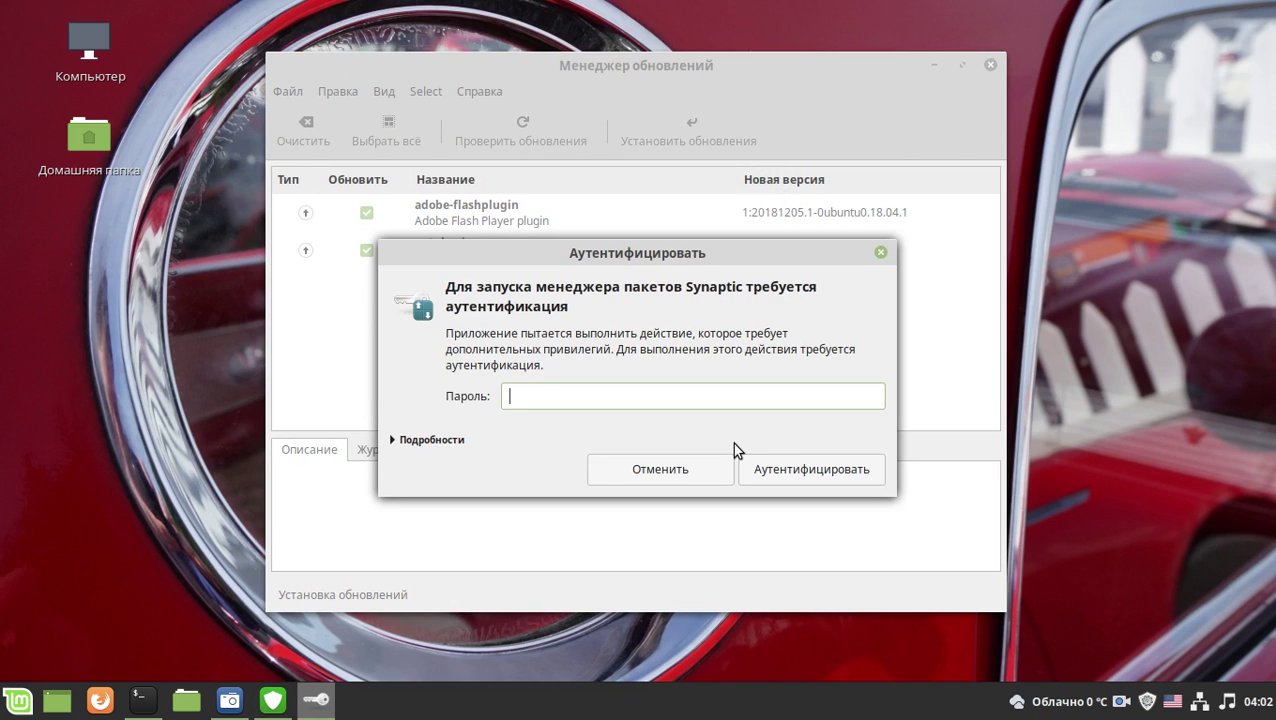
text(***)
key(Return)
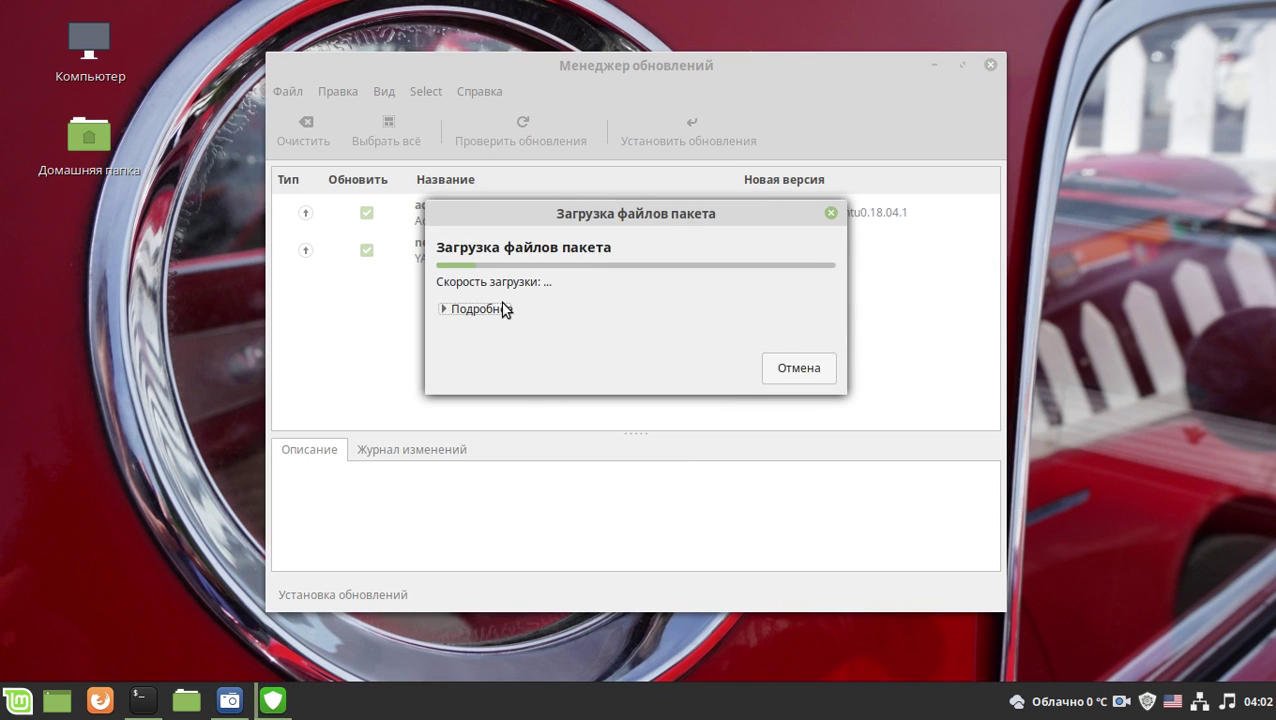
click(502, 308)
- View the calendar applet and the sound applet with its Rhythmbox playback controls, dismissing each one
click(1257, 702)
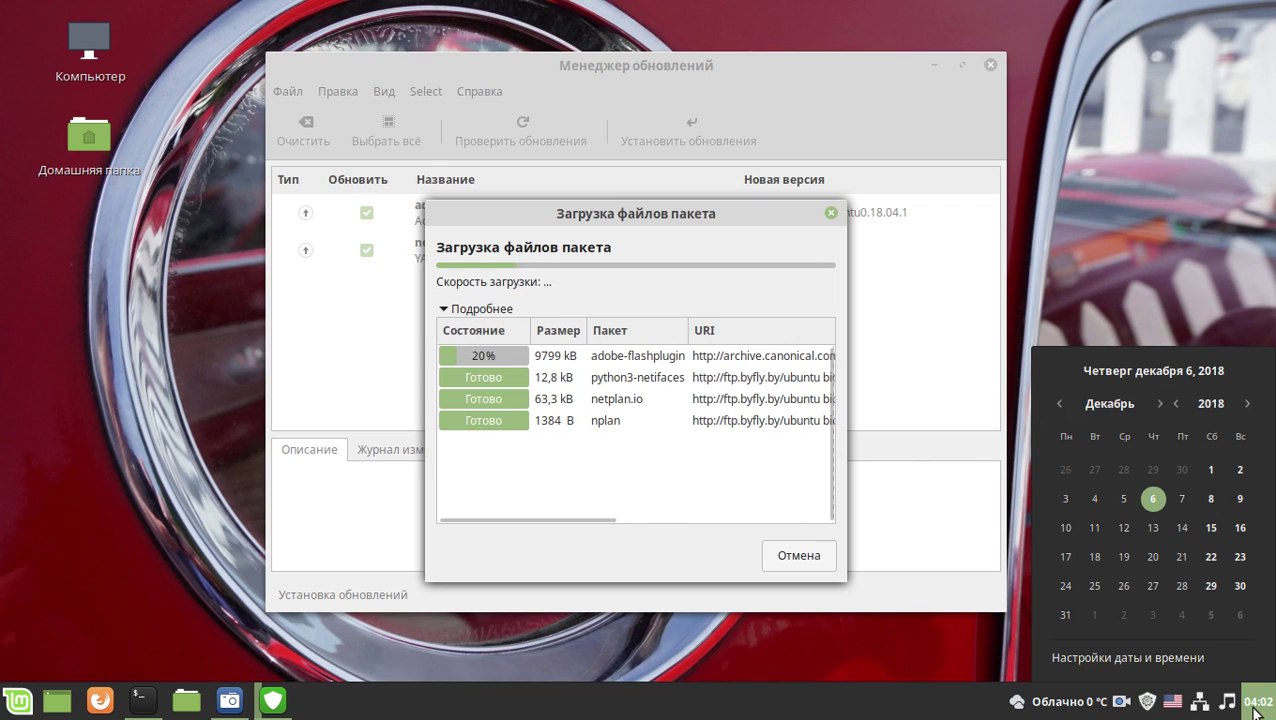
click(1257, 702)
click(1228, 702)
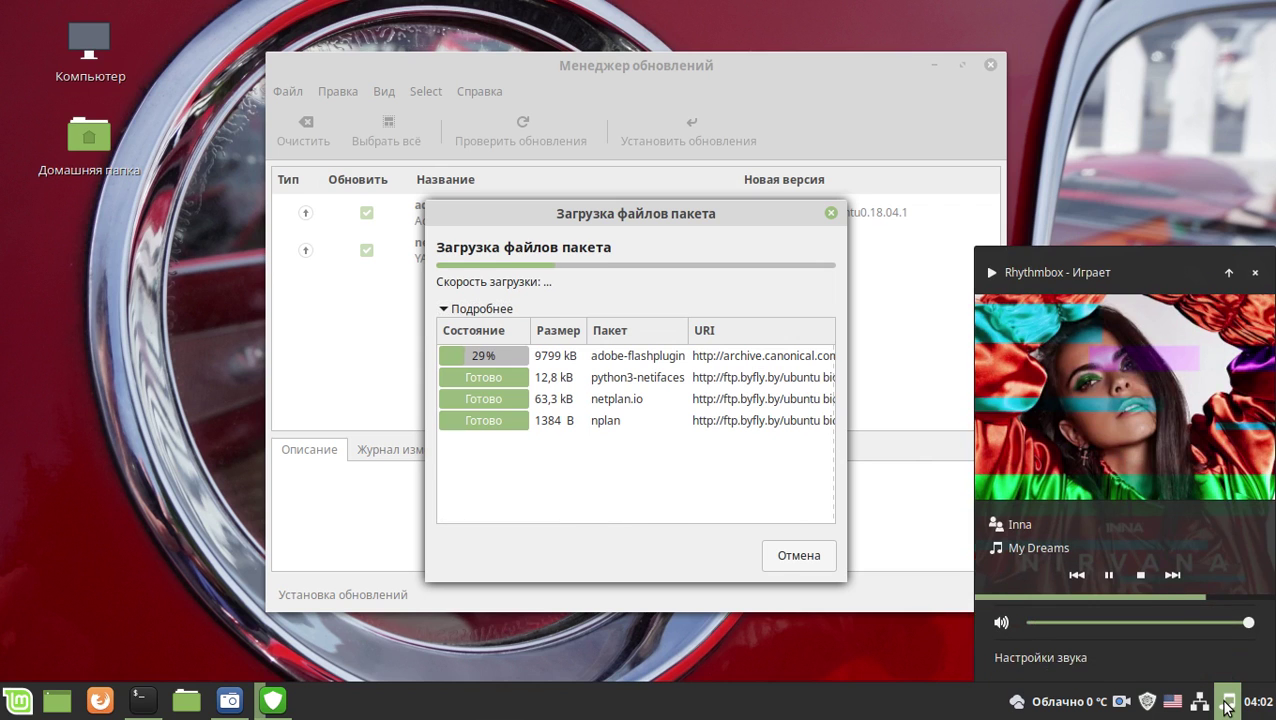
click(1228, 702)
- Move the package download dialog aside, check the system load in the htop terminal and minimize the terminal
drag(683, 218, 764, 176)
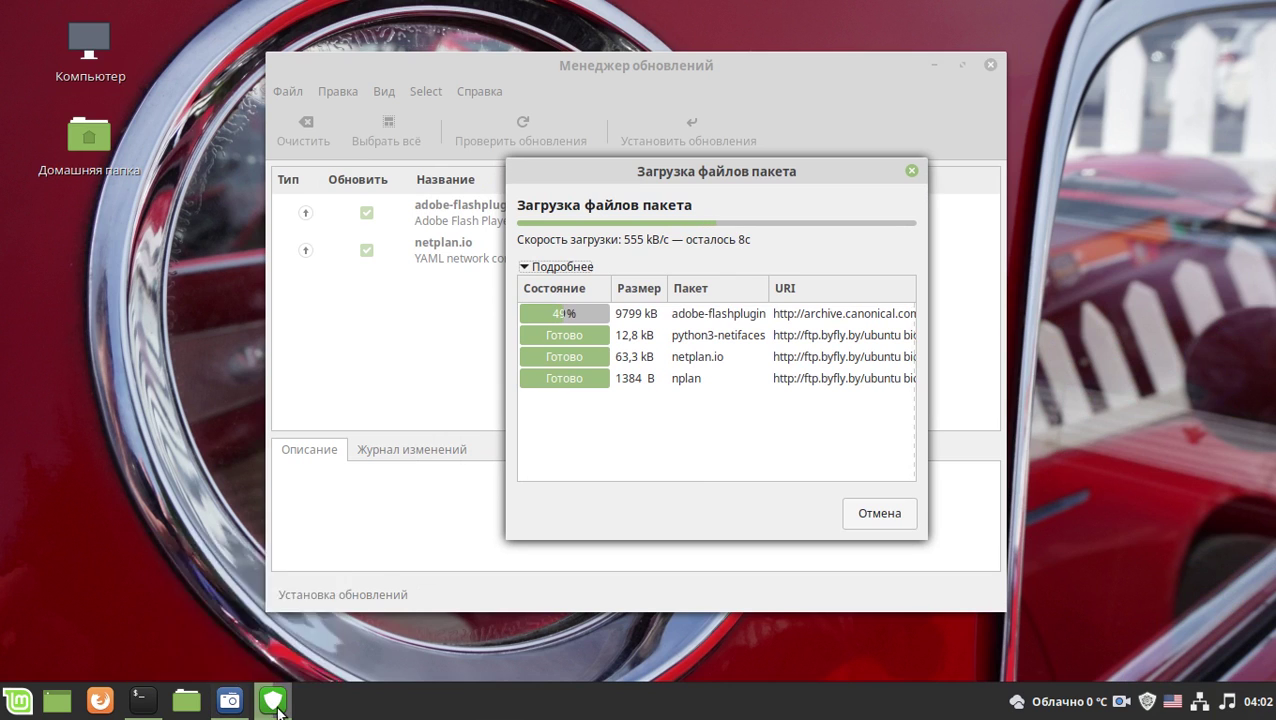
click(142, 700)
drag(915, 42, 957, 62)
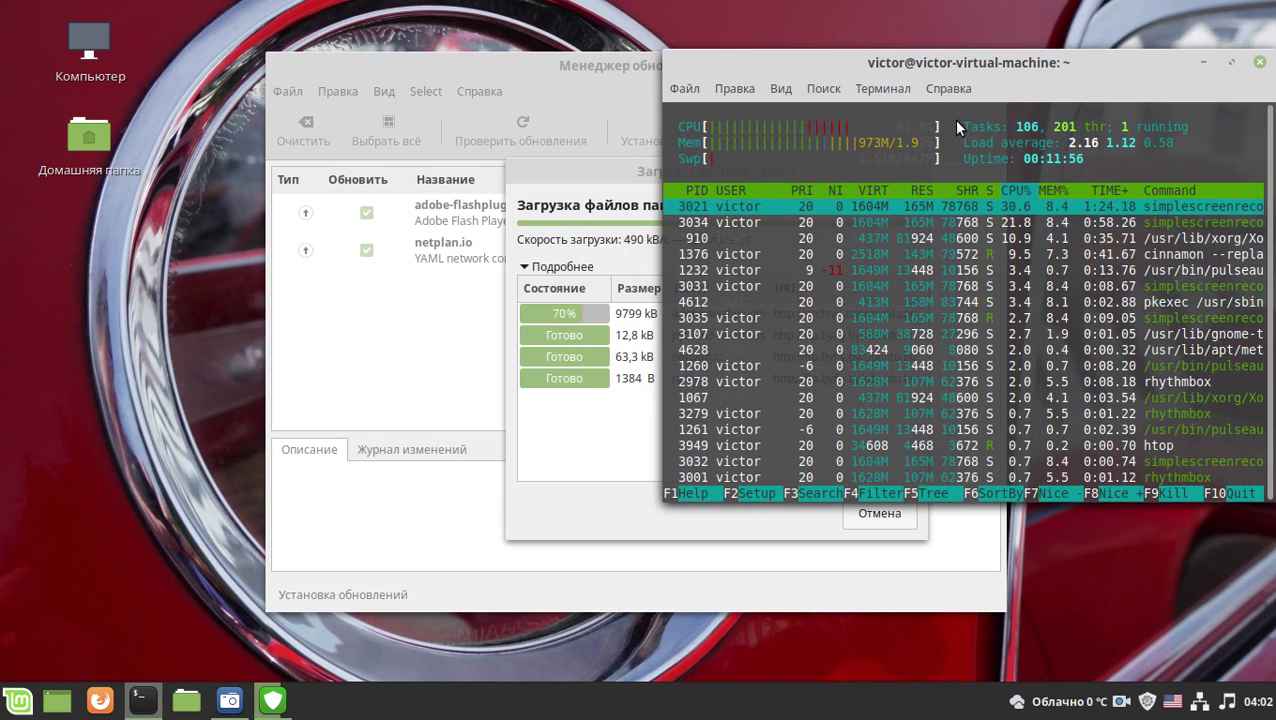
click(1205, 64)
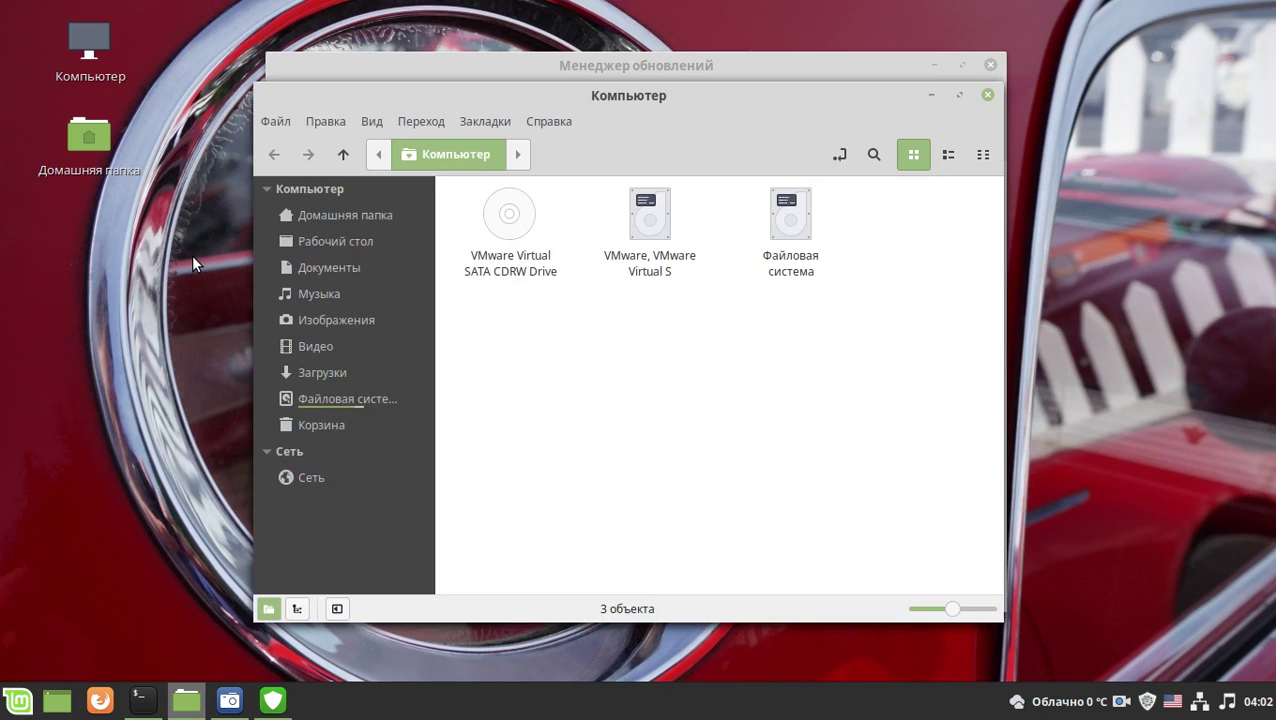
- Reposition the Компьютер file manager window, view the home folder's contents and close the window
drag(718, 114, 912, 104)
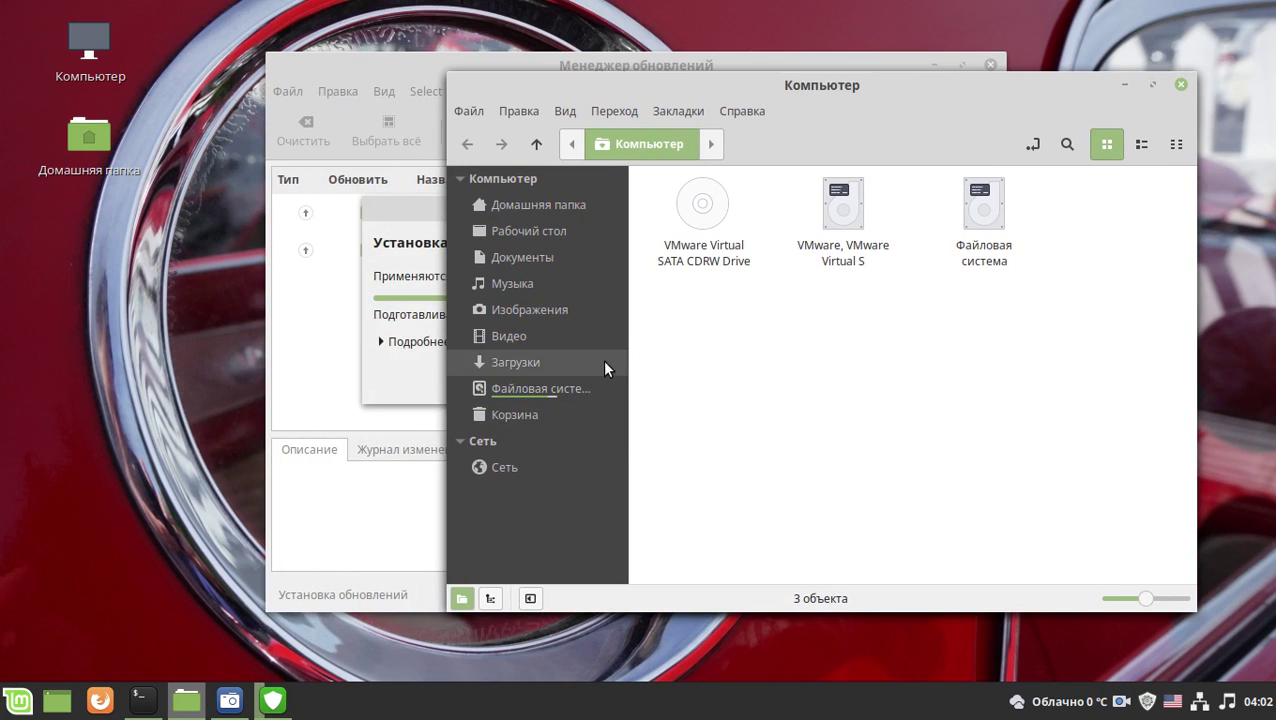
click(581, 206)
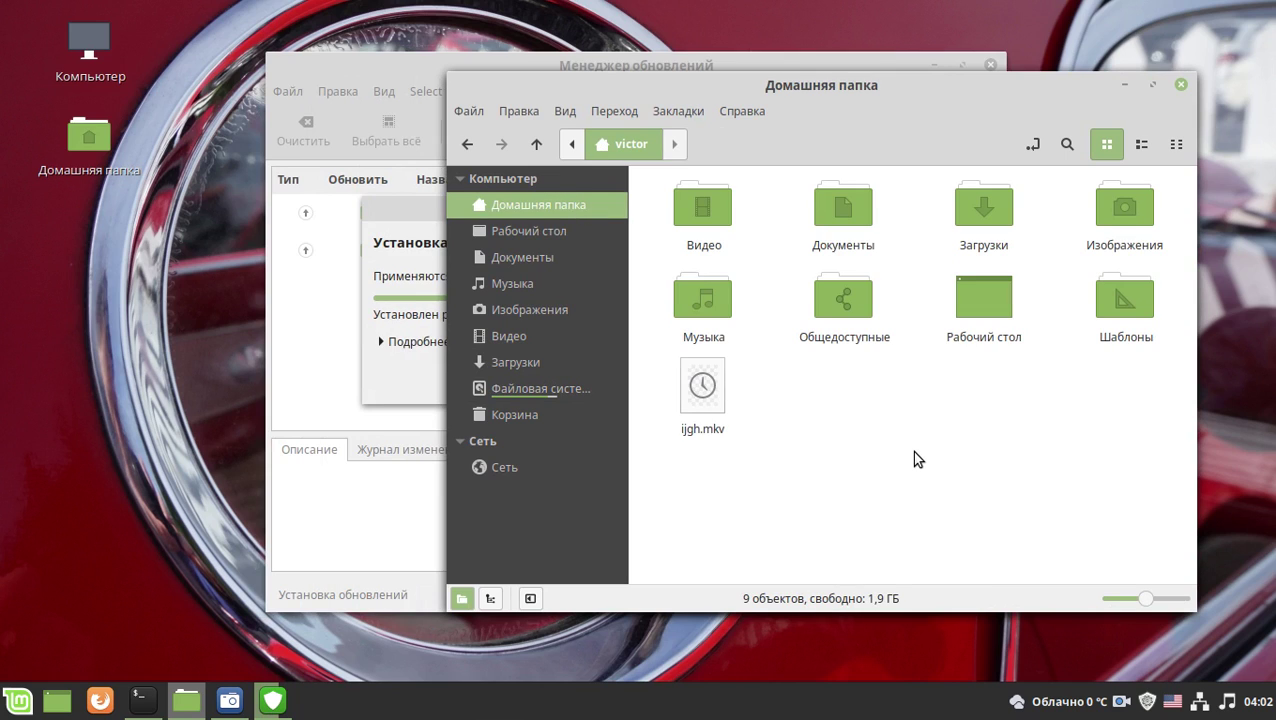
drag(891, 116, 858, 120)
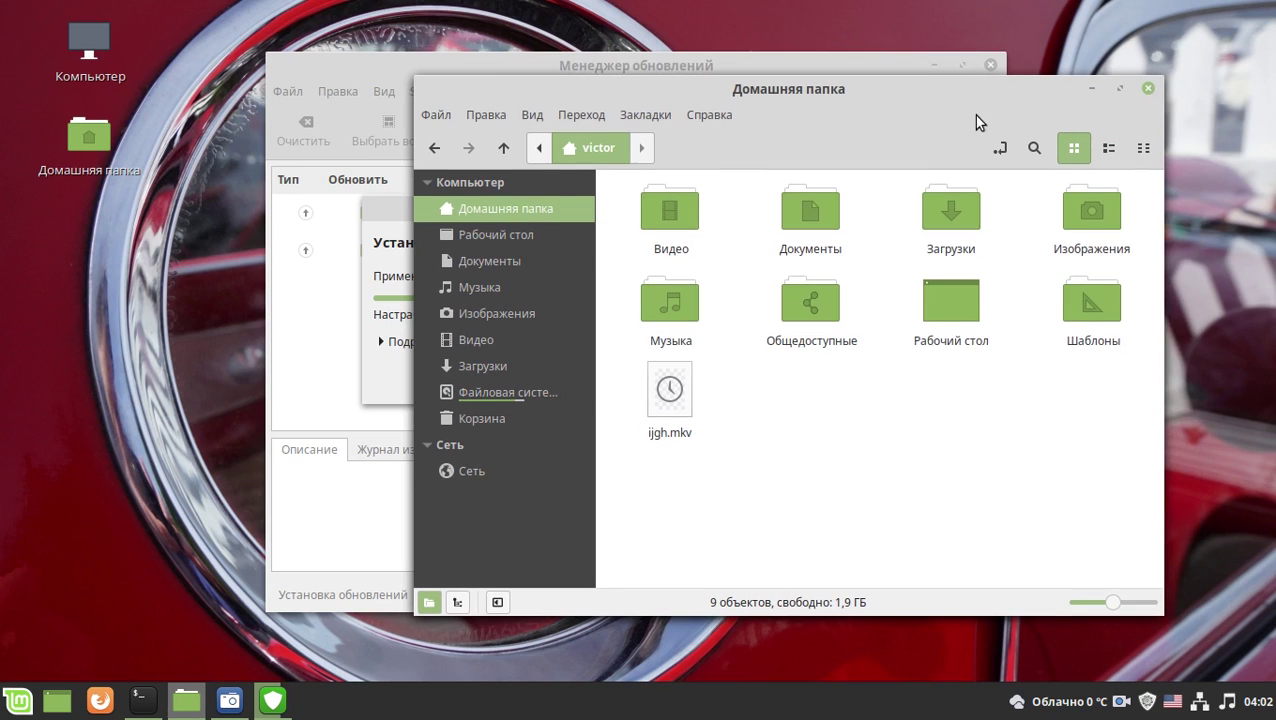
click(1148, 89)
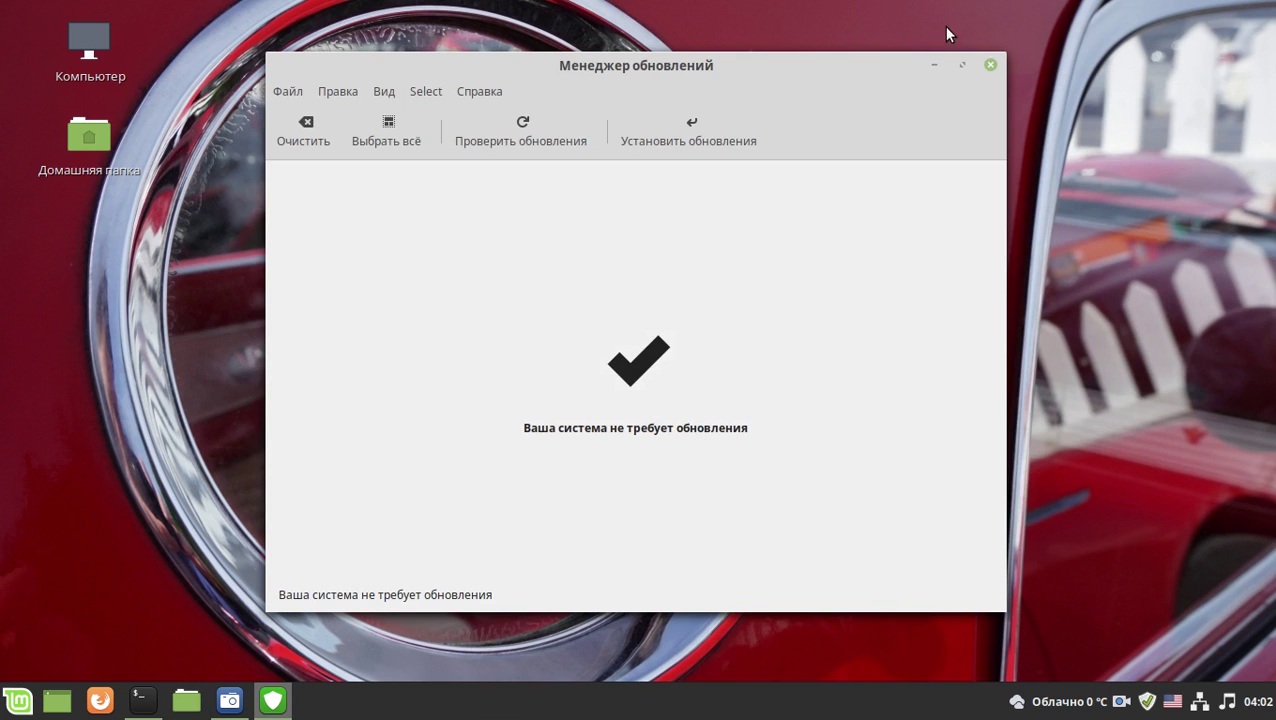
- Close the update manager and switch to the SimpleScreenRecorder window
click(990, 65)
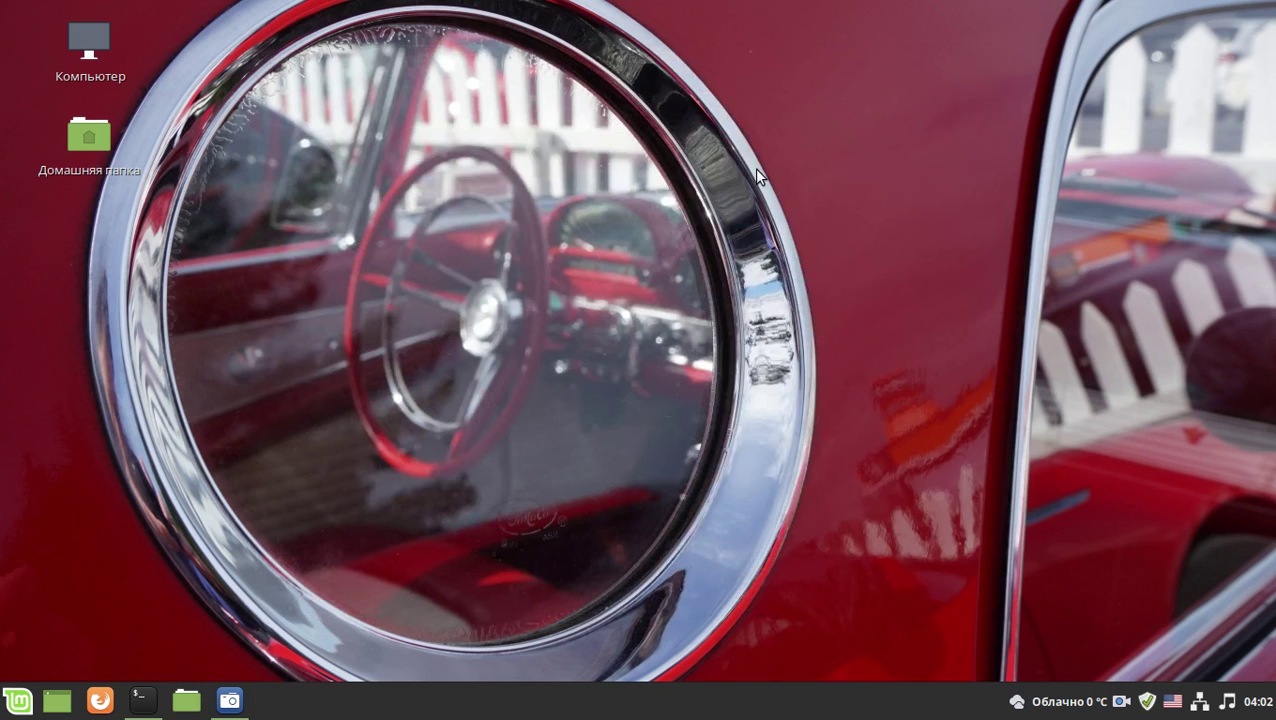
click(225, 705)
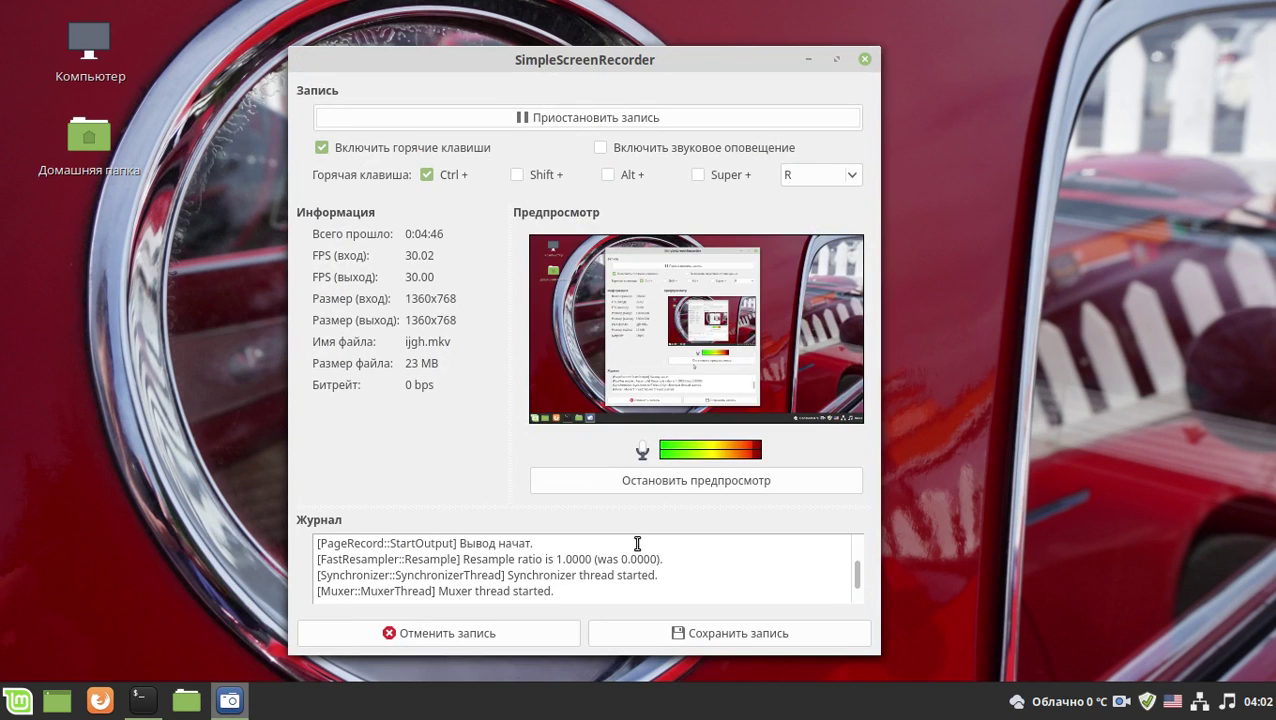